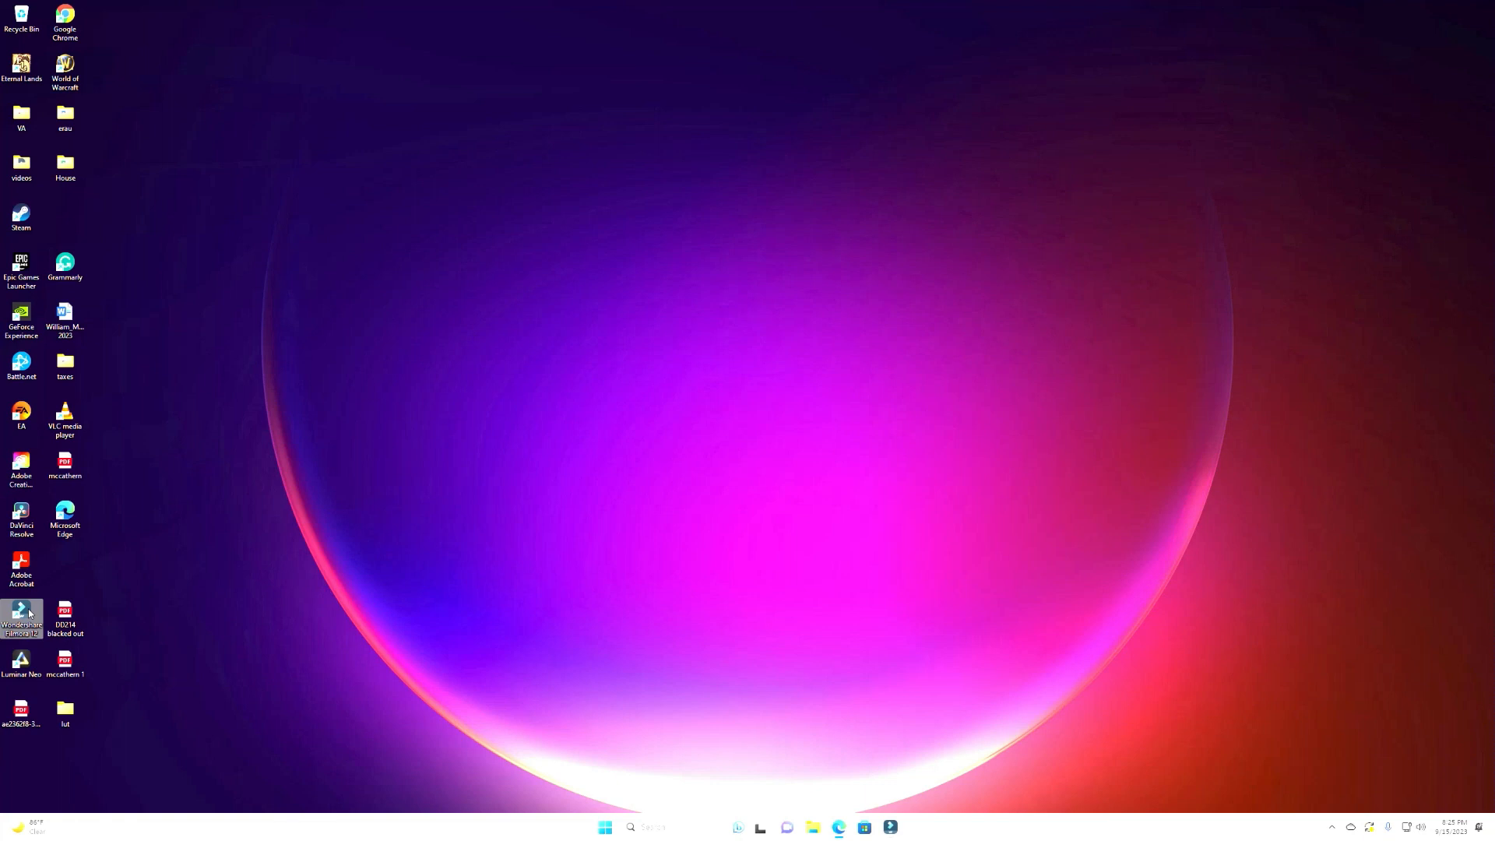
Step: Open Wondershare Filmora and place the Pexels waterfall stock video at the start of the timeline
double_click(29, 613)
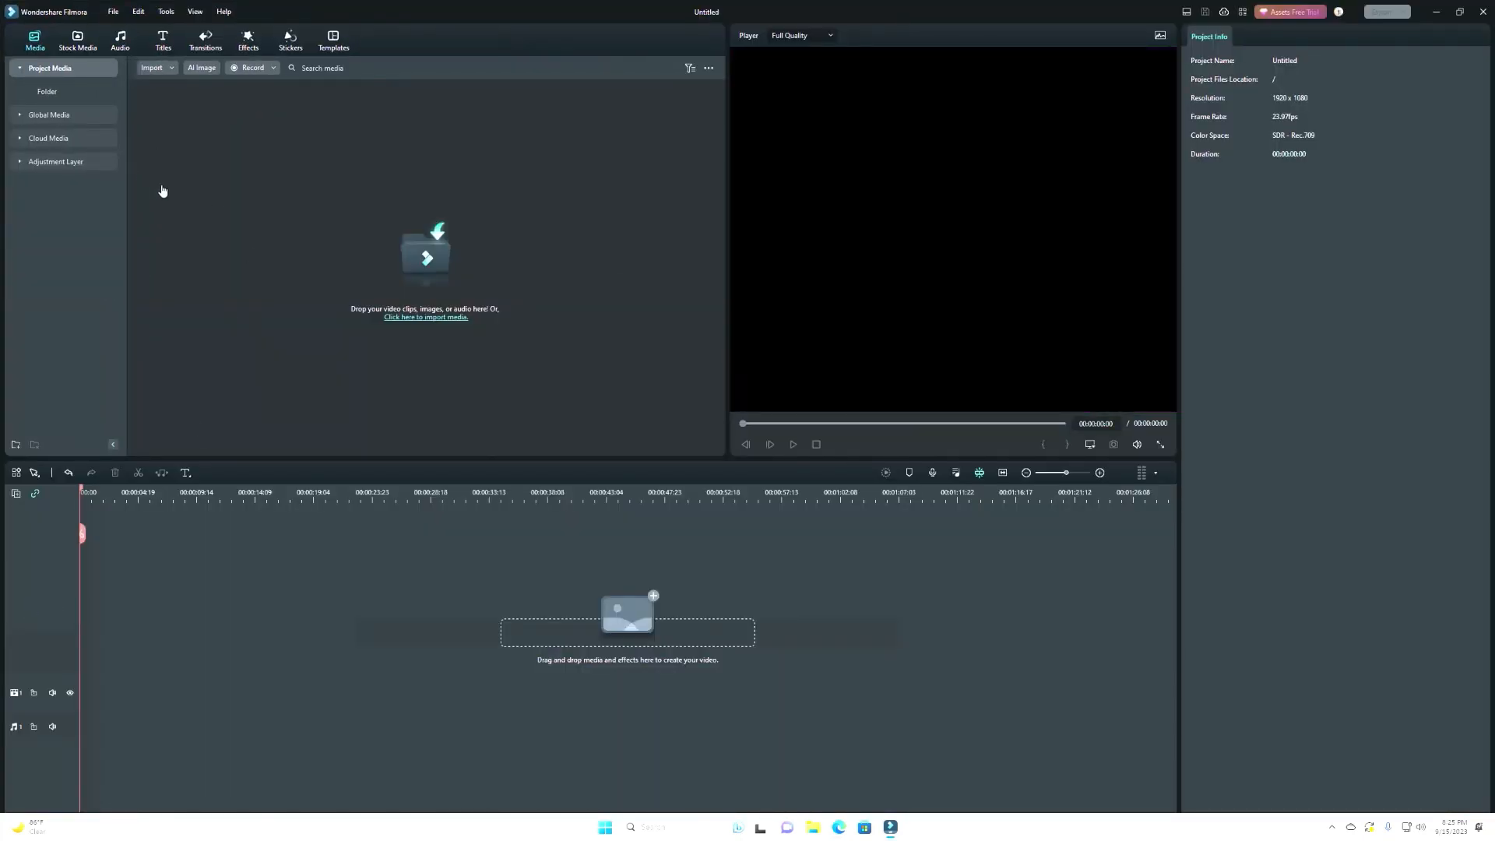
click(272, 69)
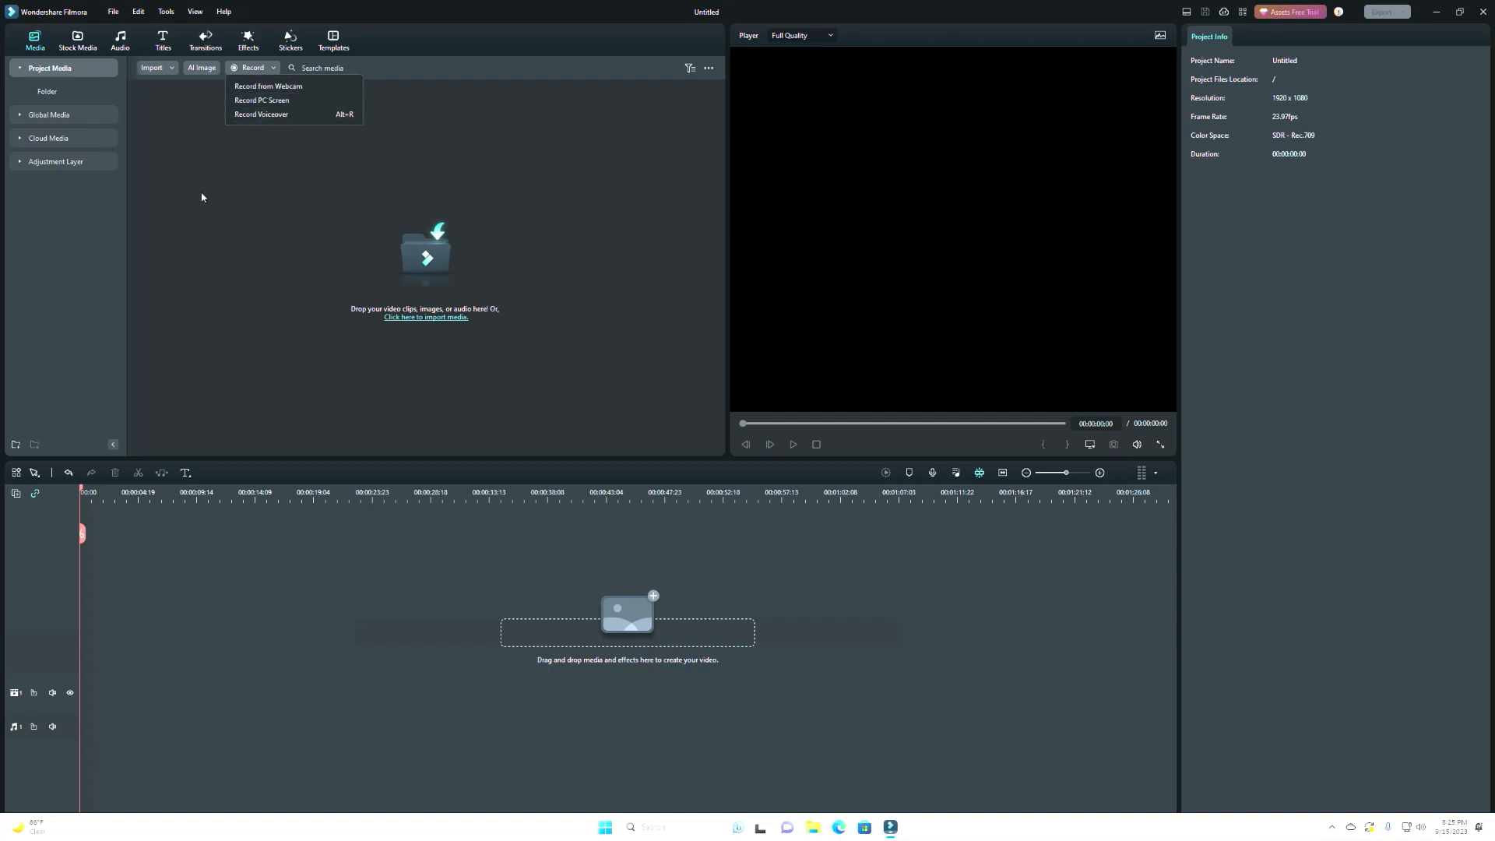
click(77, 39)
click(77, 39)
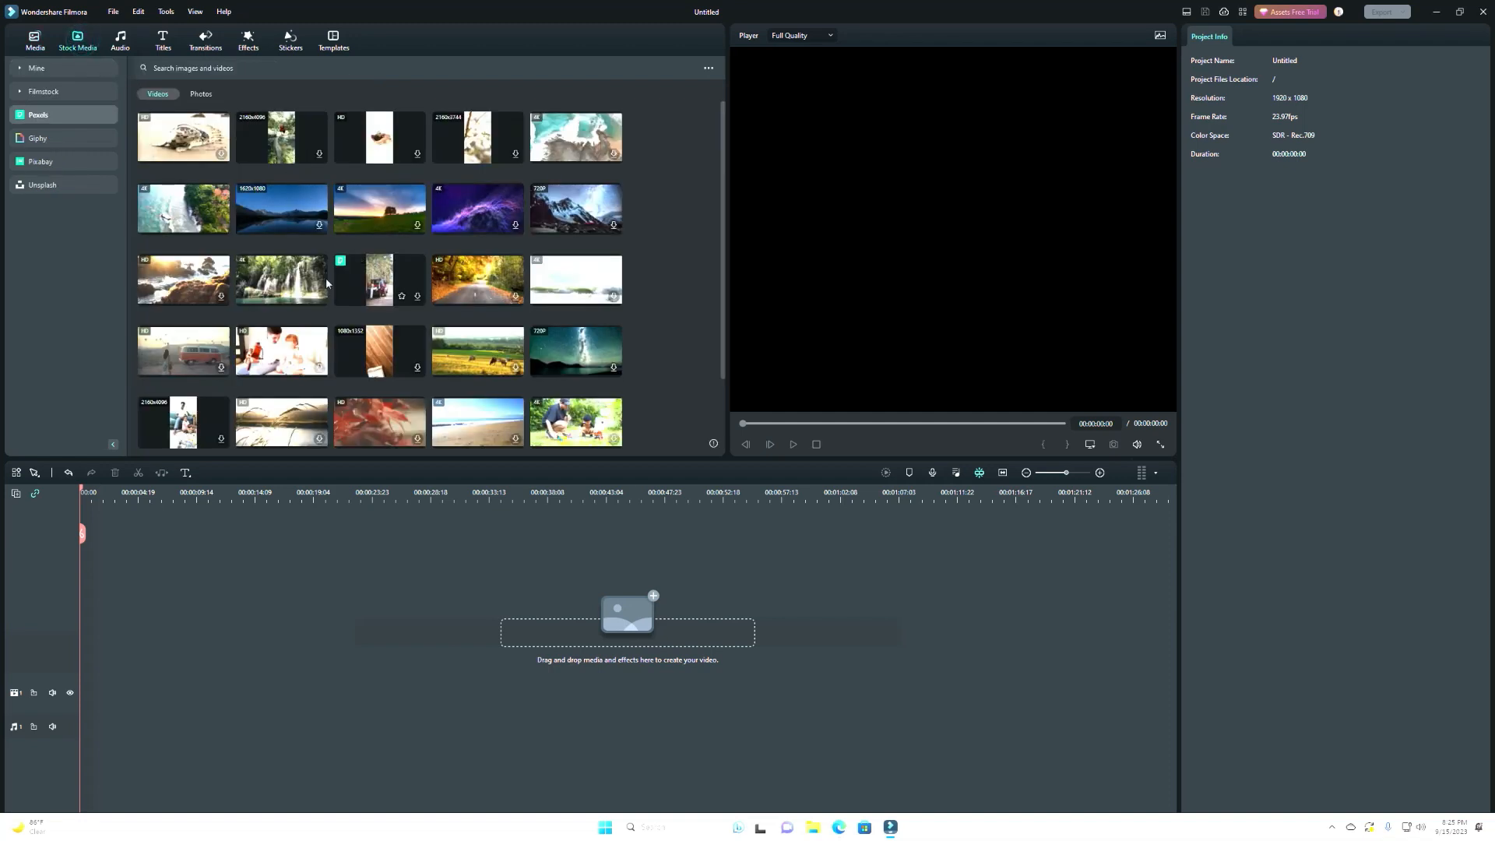
click(289, 283)
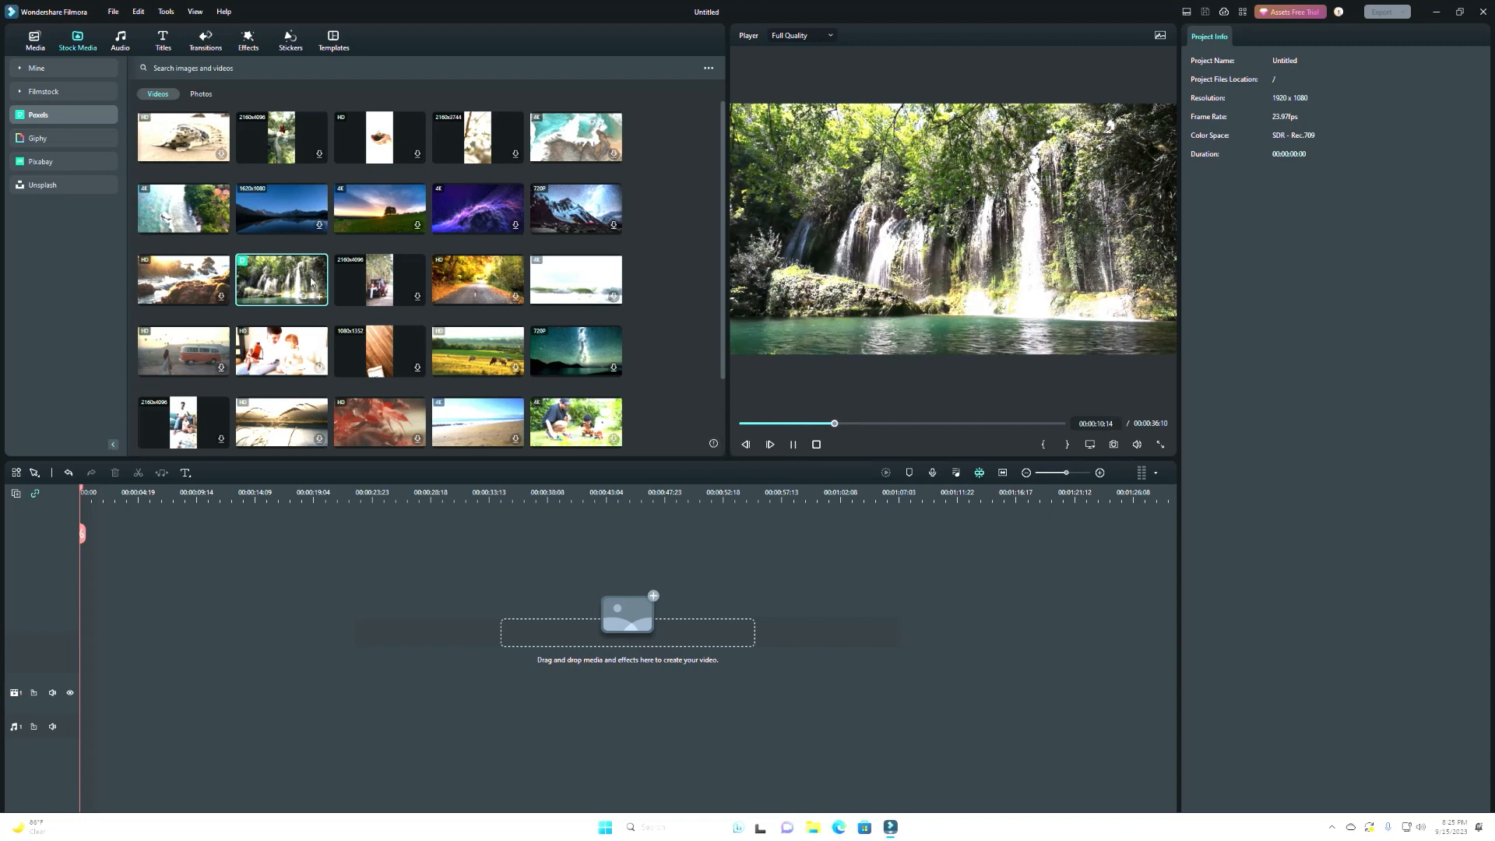
drag(312, 282, 97, 619)
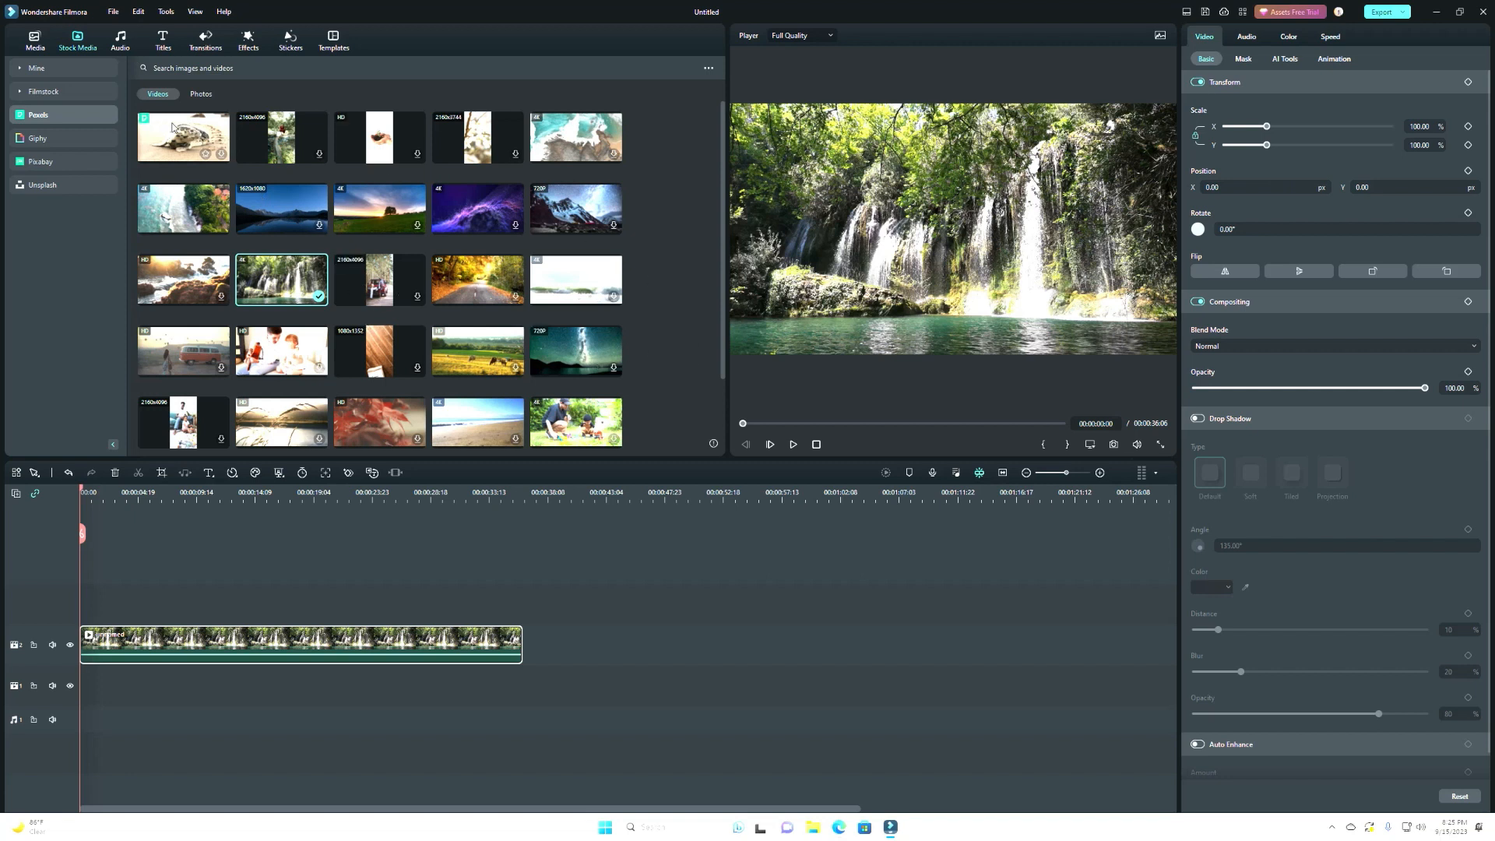
Step: Browse the title templates, looking through the Trending and Cinematic categories
click(163, 40)
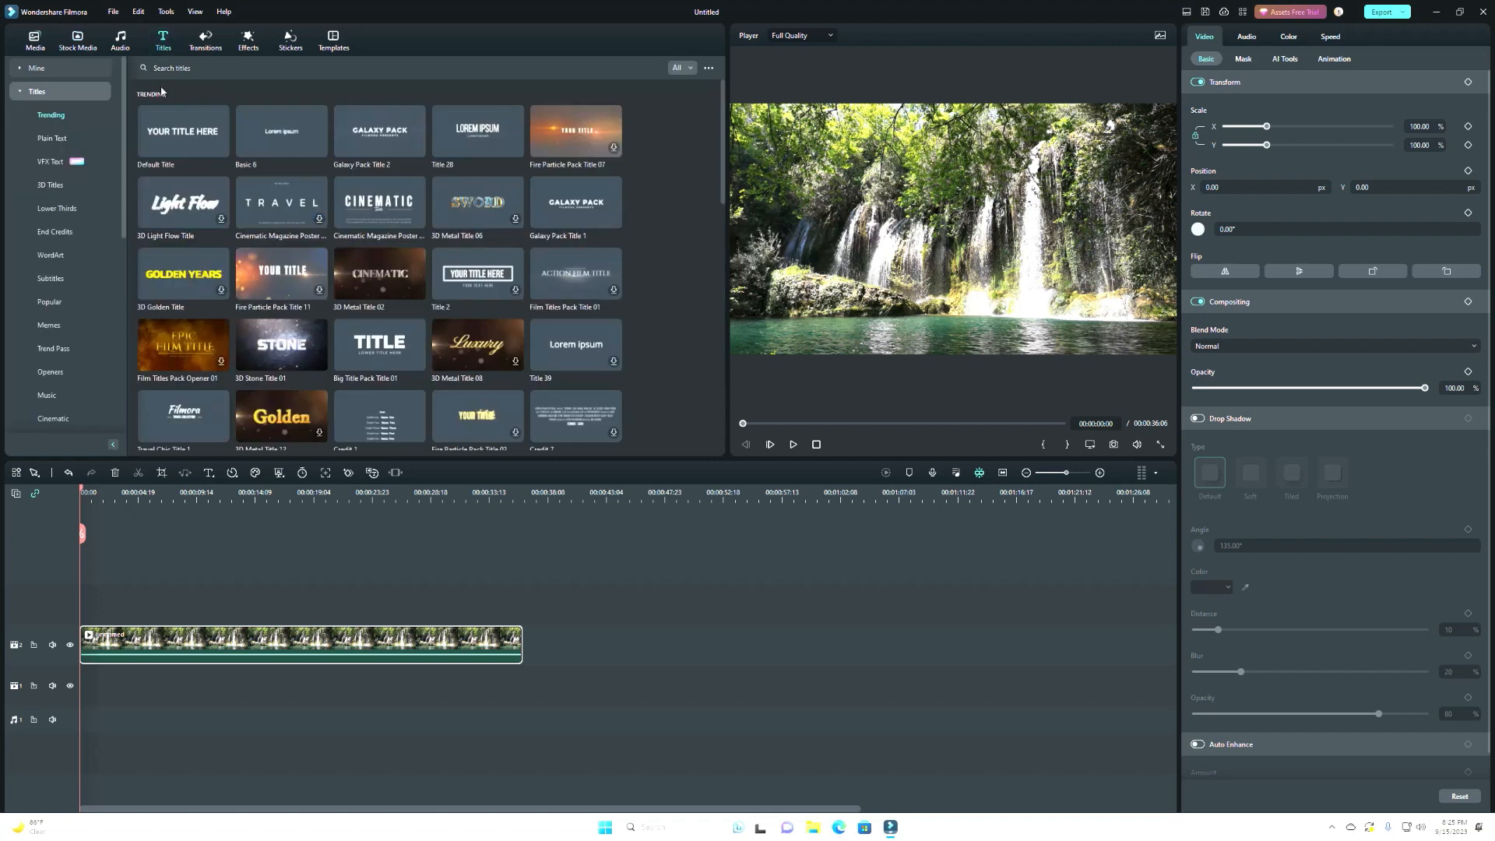
scroll(366, 240, down, 5)
scroll(366, 240, down, 4)
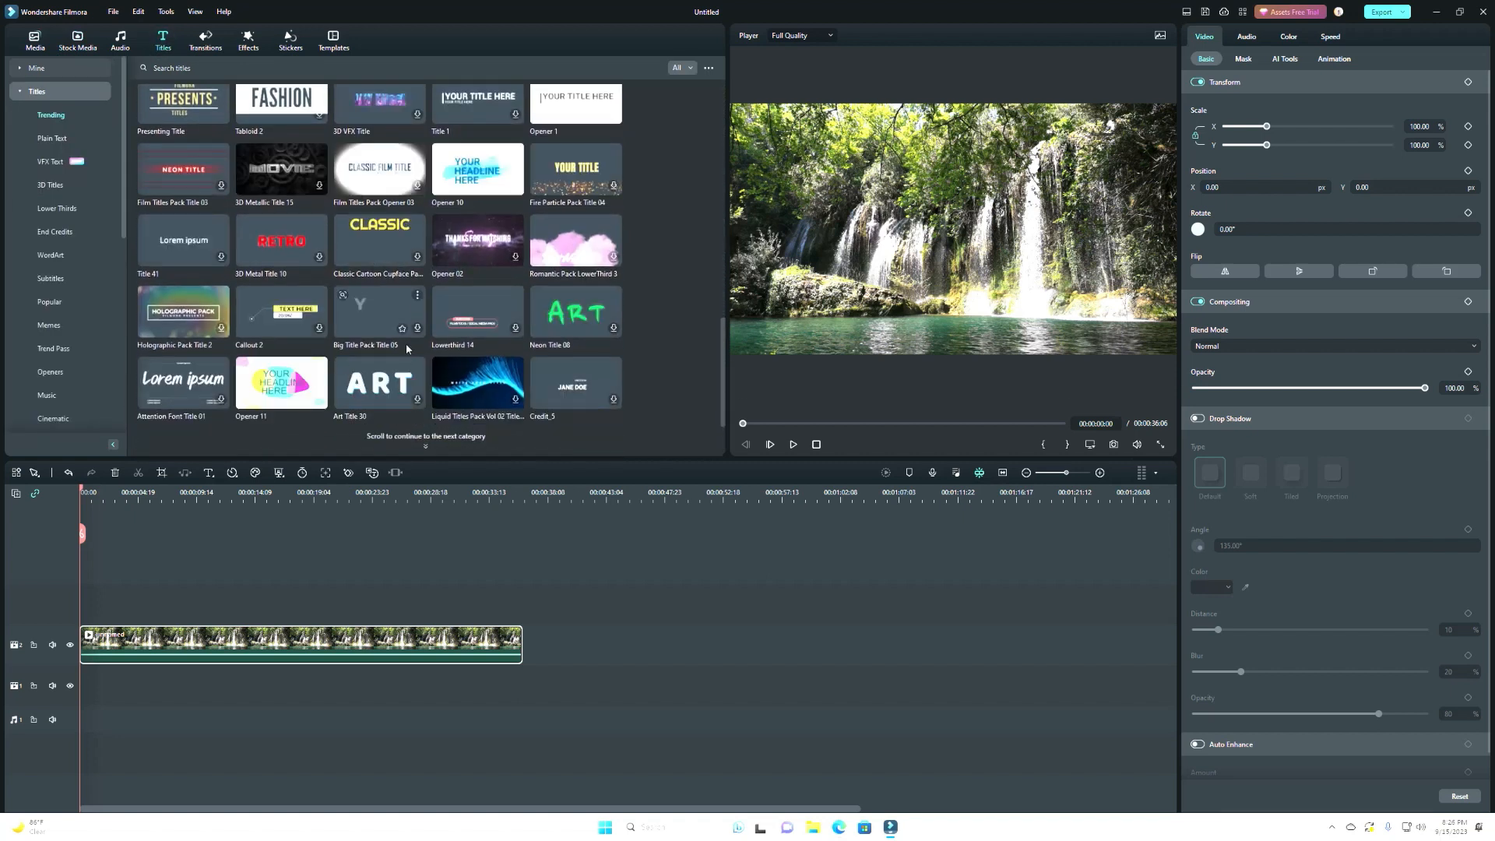
scroll(47, 382, down, 3)
scroll(47, 390, down, 1)
scroll(46, 341, up, 2)
click(56, 279)
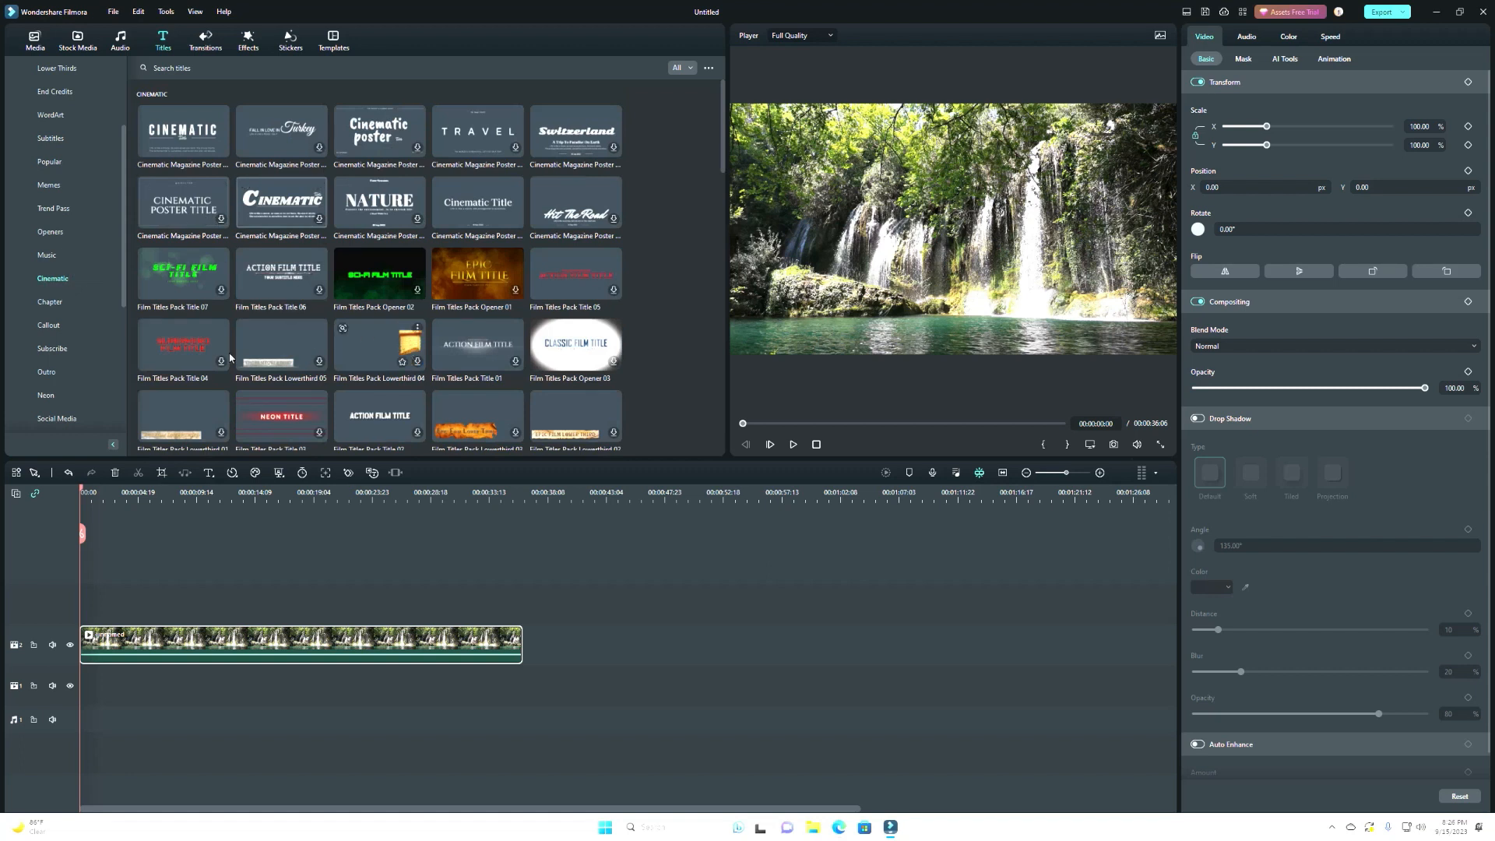
scroll(67, 278, up, 1)
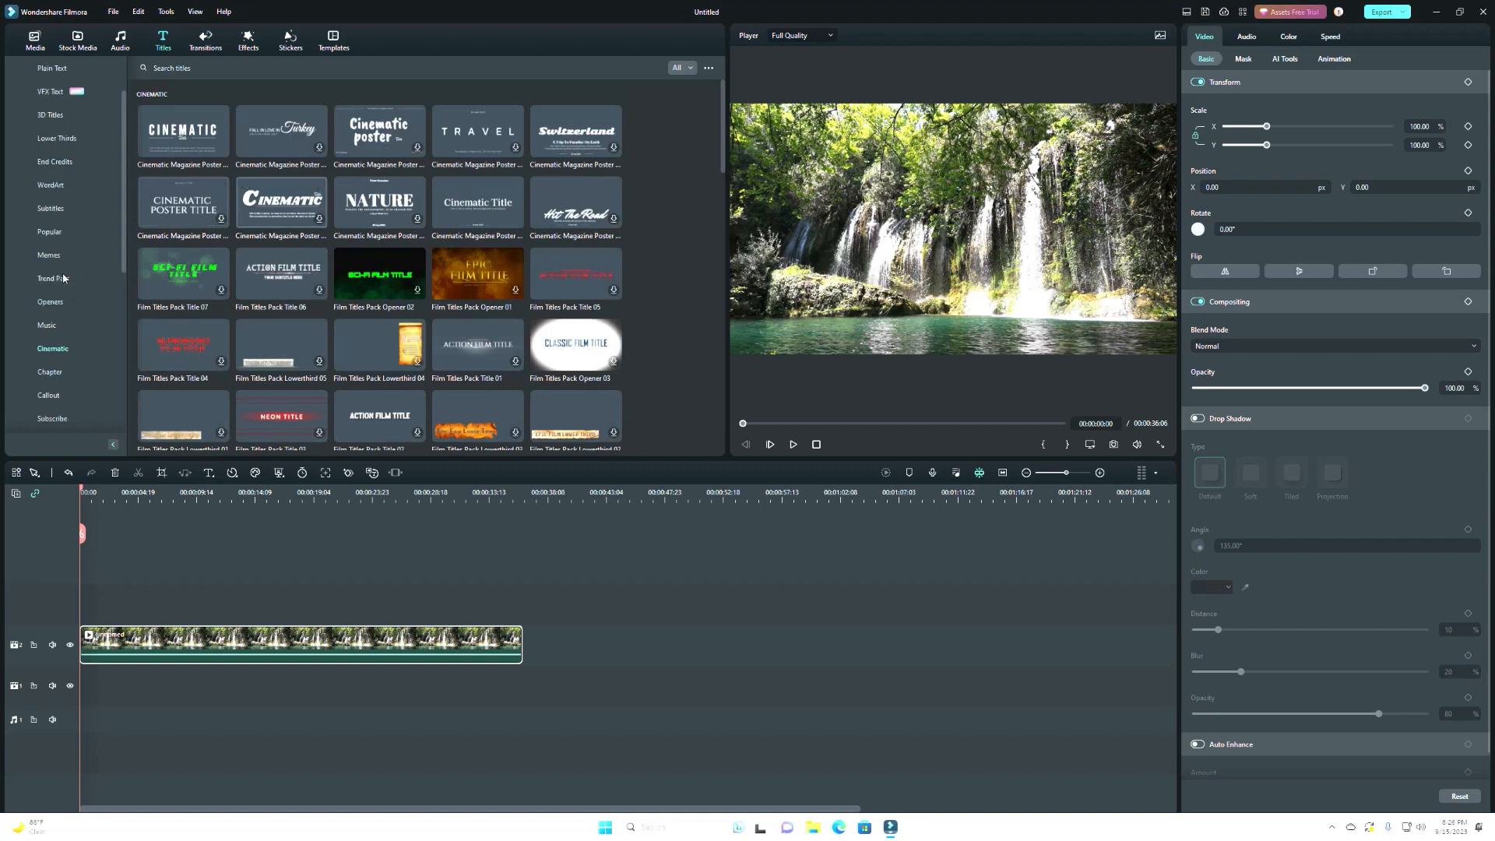
scroll(64, 278, up, 1)
click(59, 118)
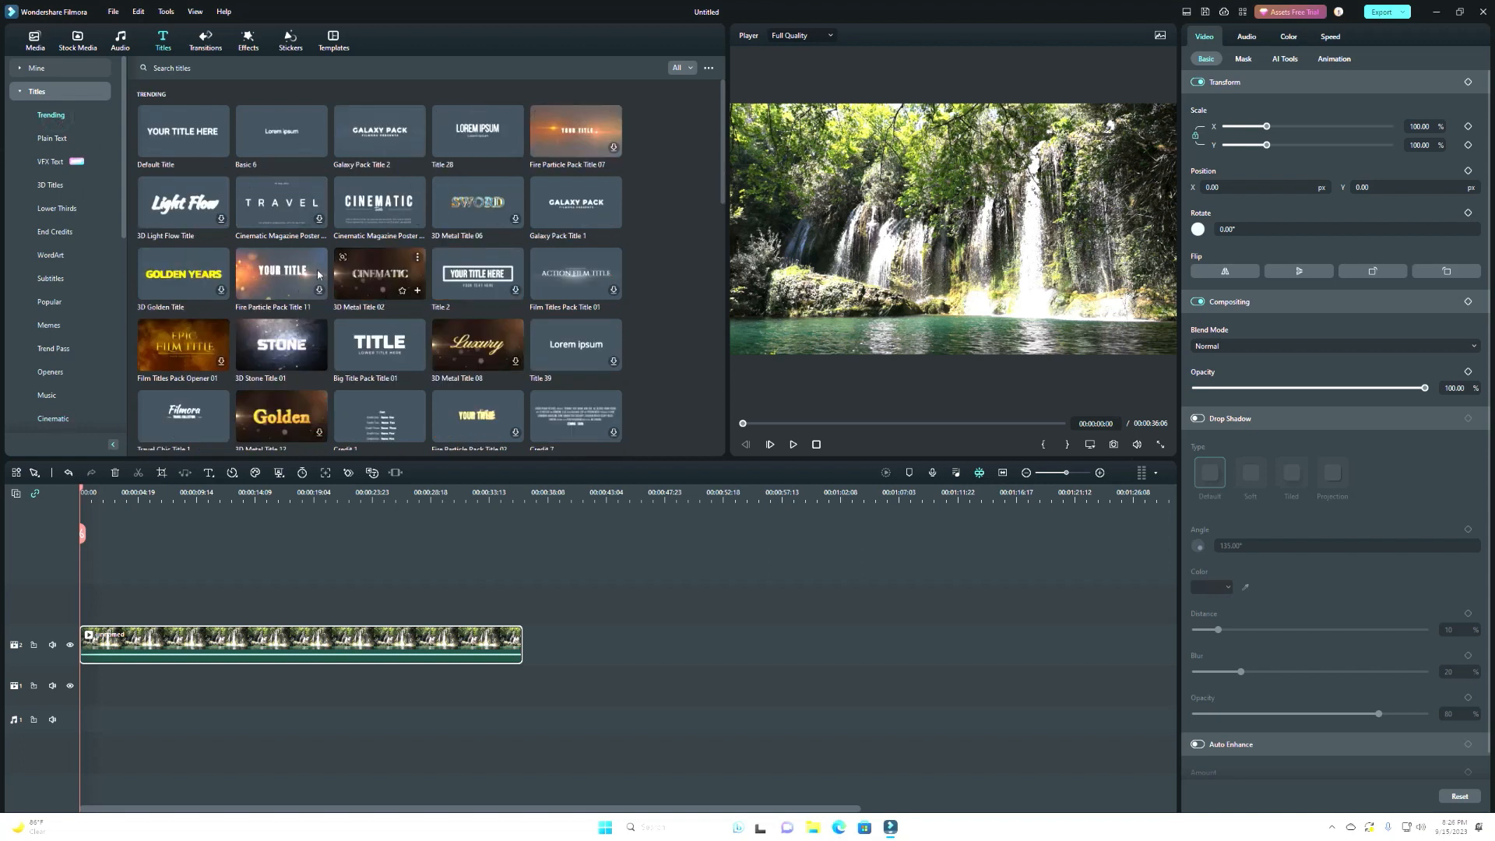
Step: Add the Default Title above the start of the waterfall clip, shrink it to about 69% and move it to about X 18.52, Y 62.11
click(178, 137)
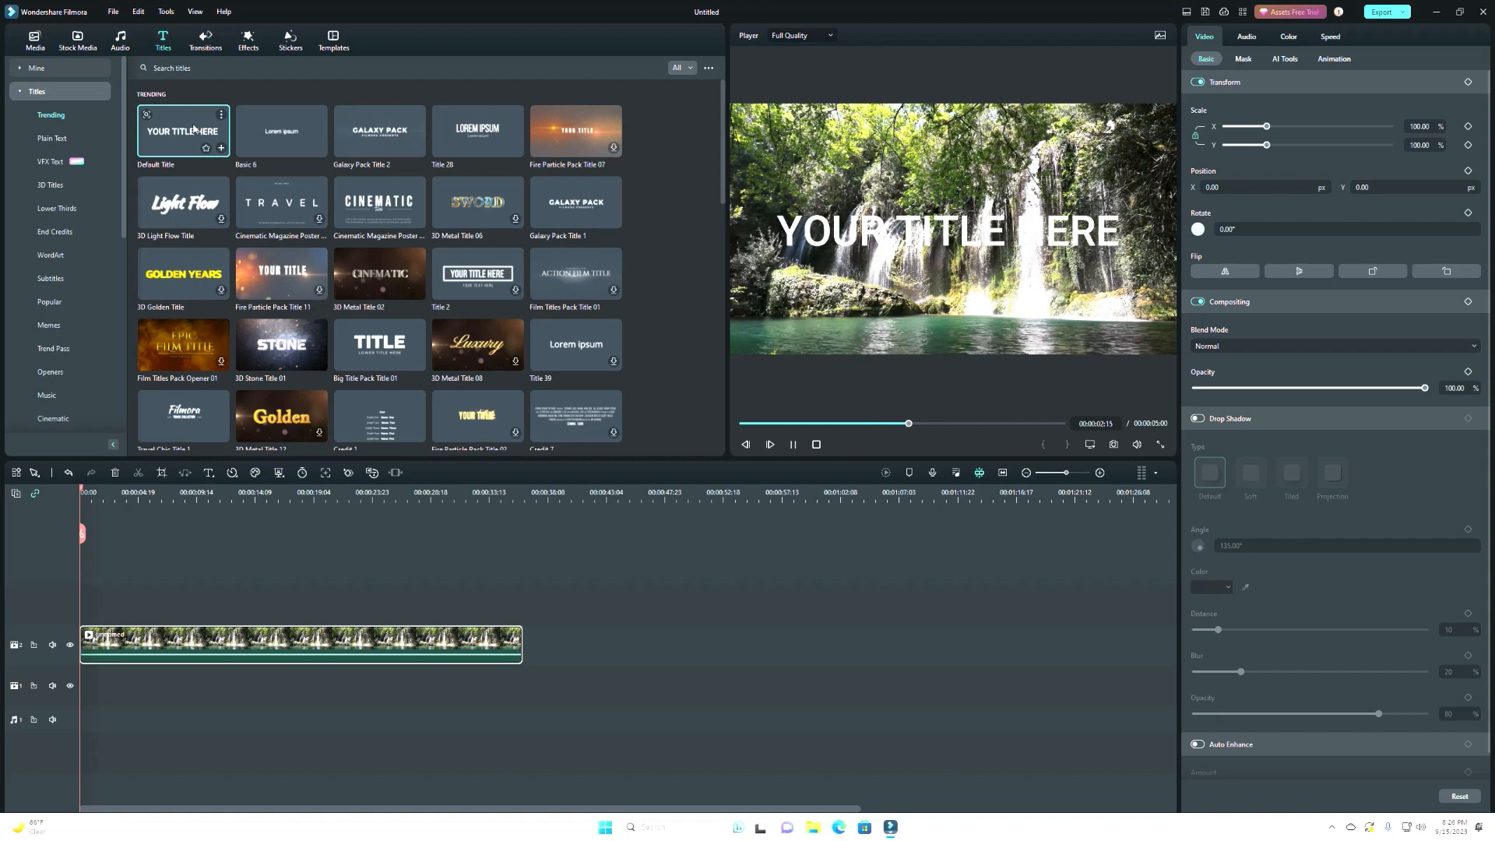
drag(195, 130, 89, 617)
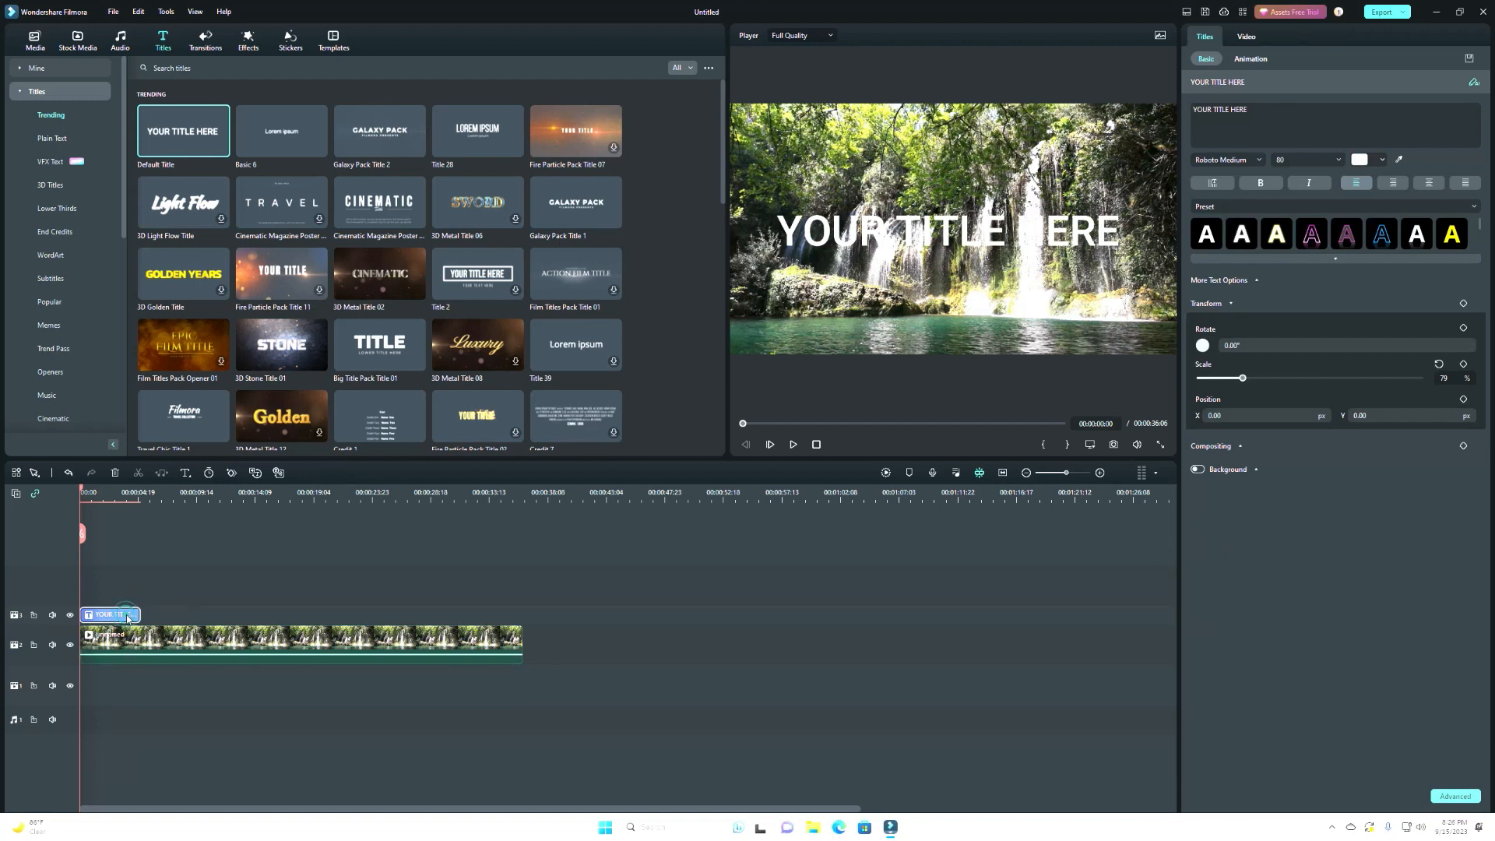
click(946, 211)
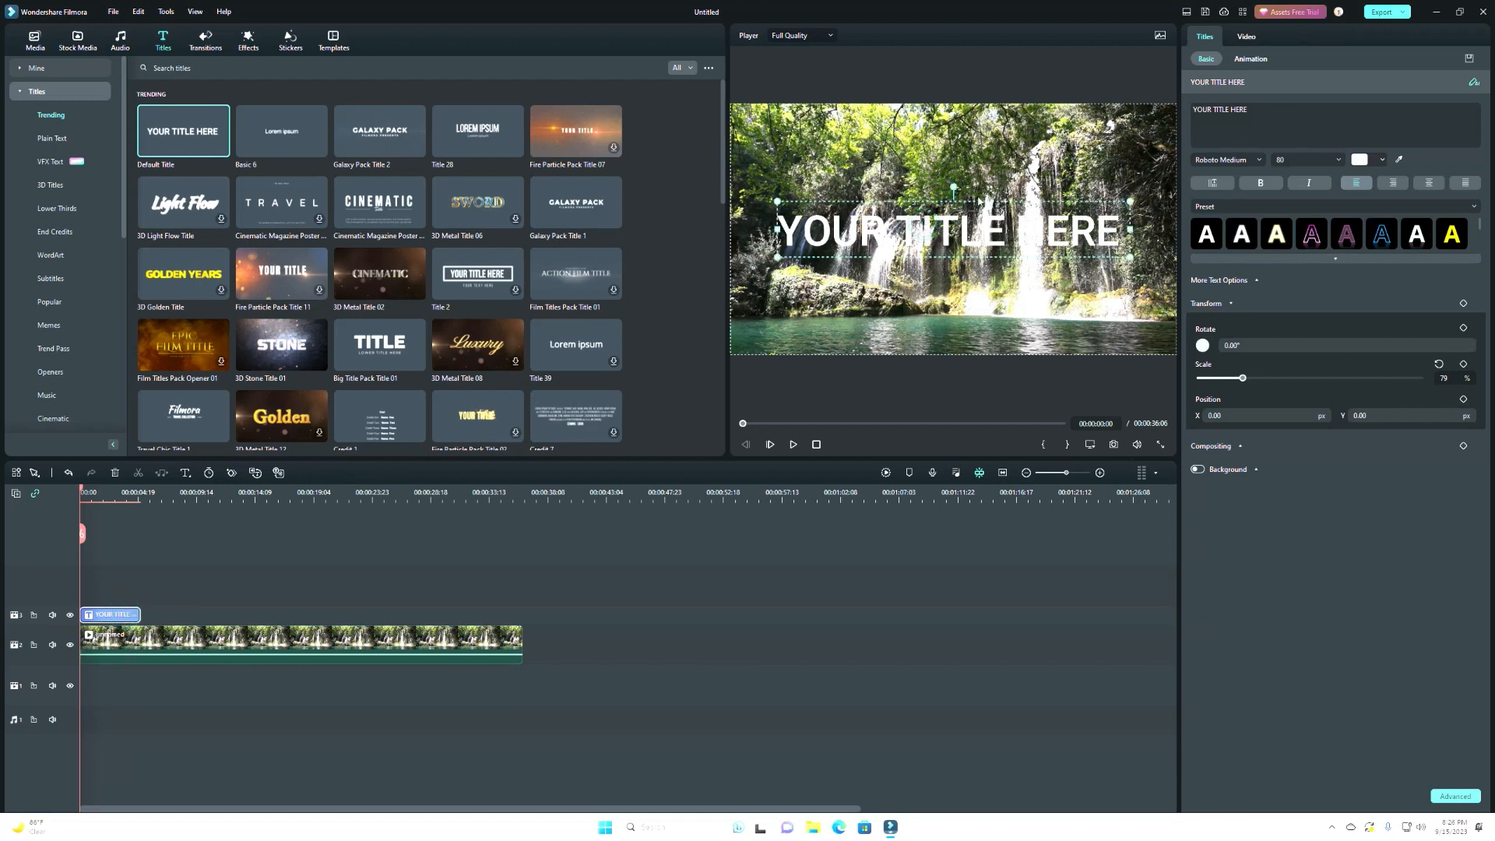
drag(1130, 256, 1087, 255)
drag(1034, 215, 1066, 169)
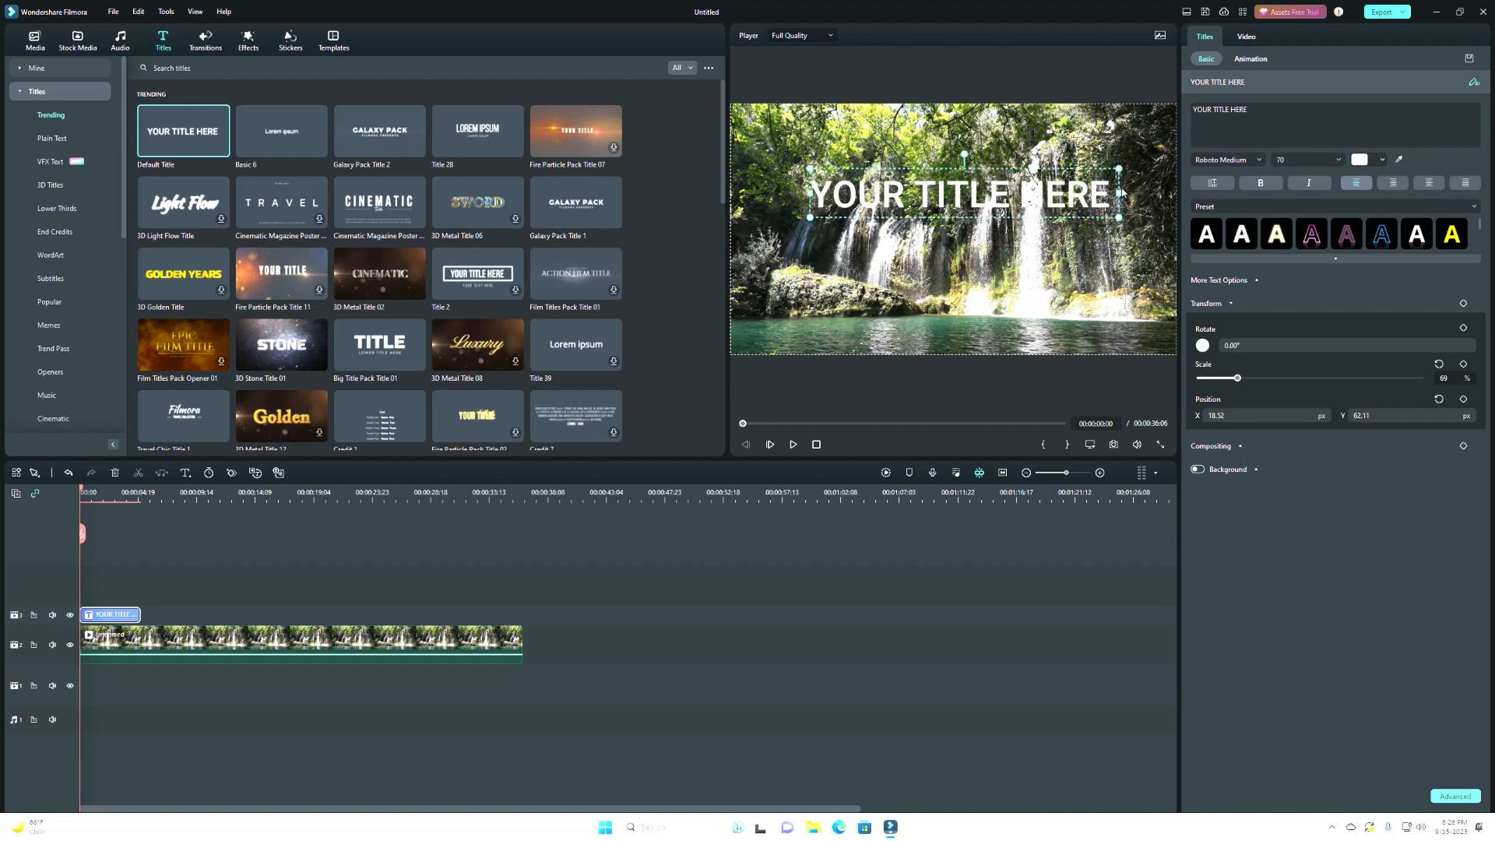
click(963, 155)
mouse_move(963, 155)
mouse_down()
mouse_move(983, 170)
mouse_move(963, 150)
mouse_up()
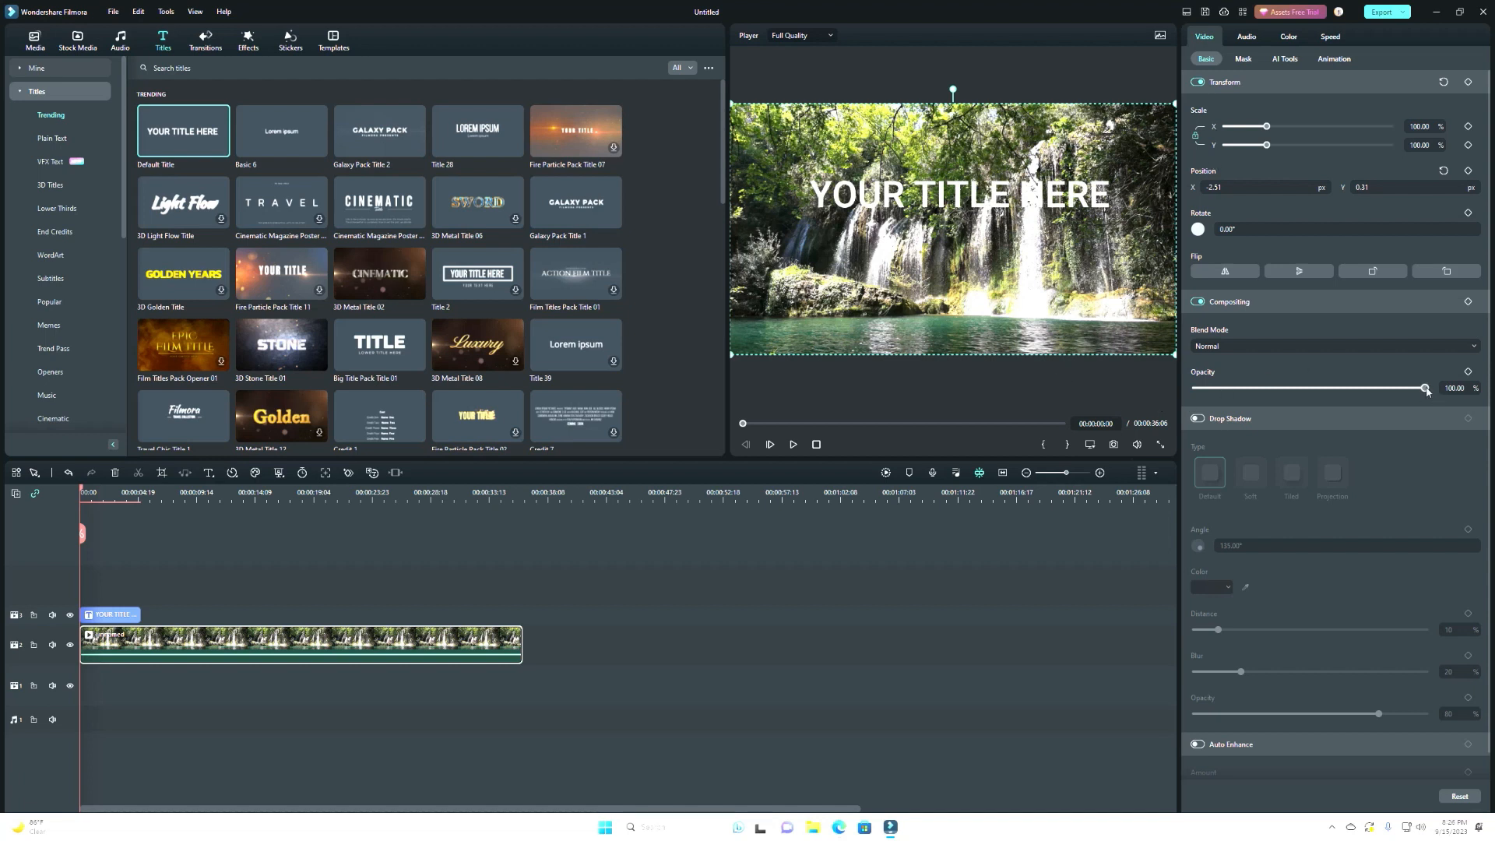
Step: Add an opacity keyframe at the start of the waterfall clip
mouse_move(1427, 391)
mouse_down()
mouse_move(1200, 395)
mouse_move(1427, 403)
mouse_up()
click(1468, 373)
Step: Keyframe the title's scale at about 81% at 00:00:01:20 and about 234% at 00:00:03:07
click(106, 616)
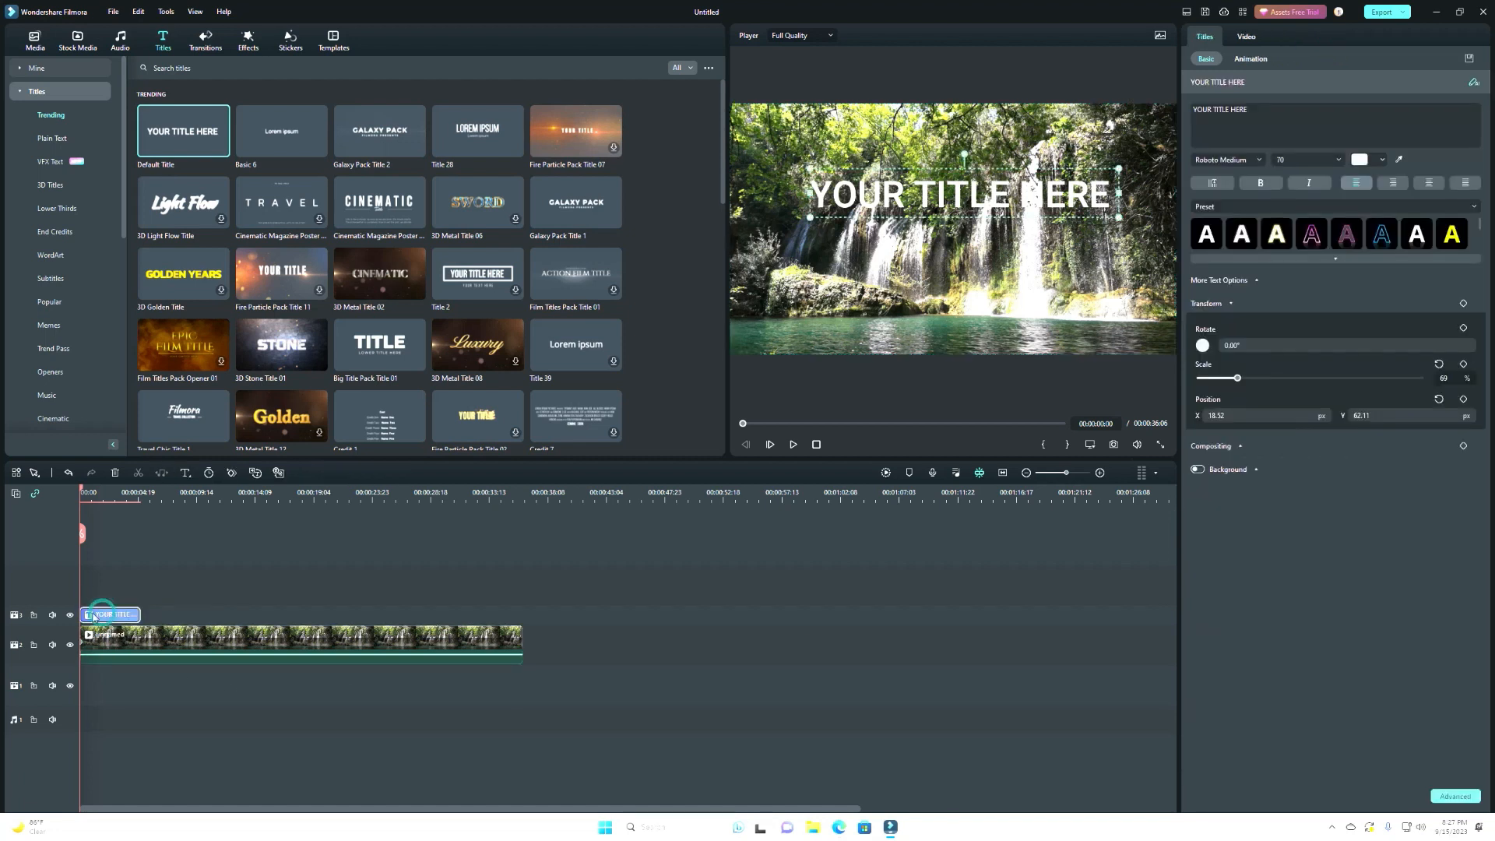
drag(82, 488, 102, 490)
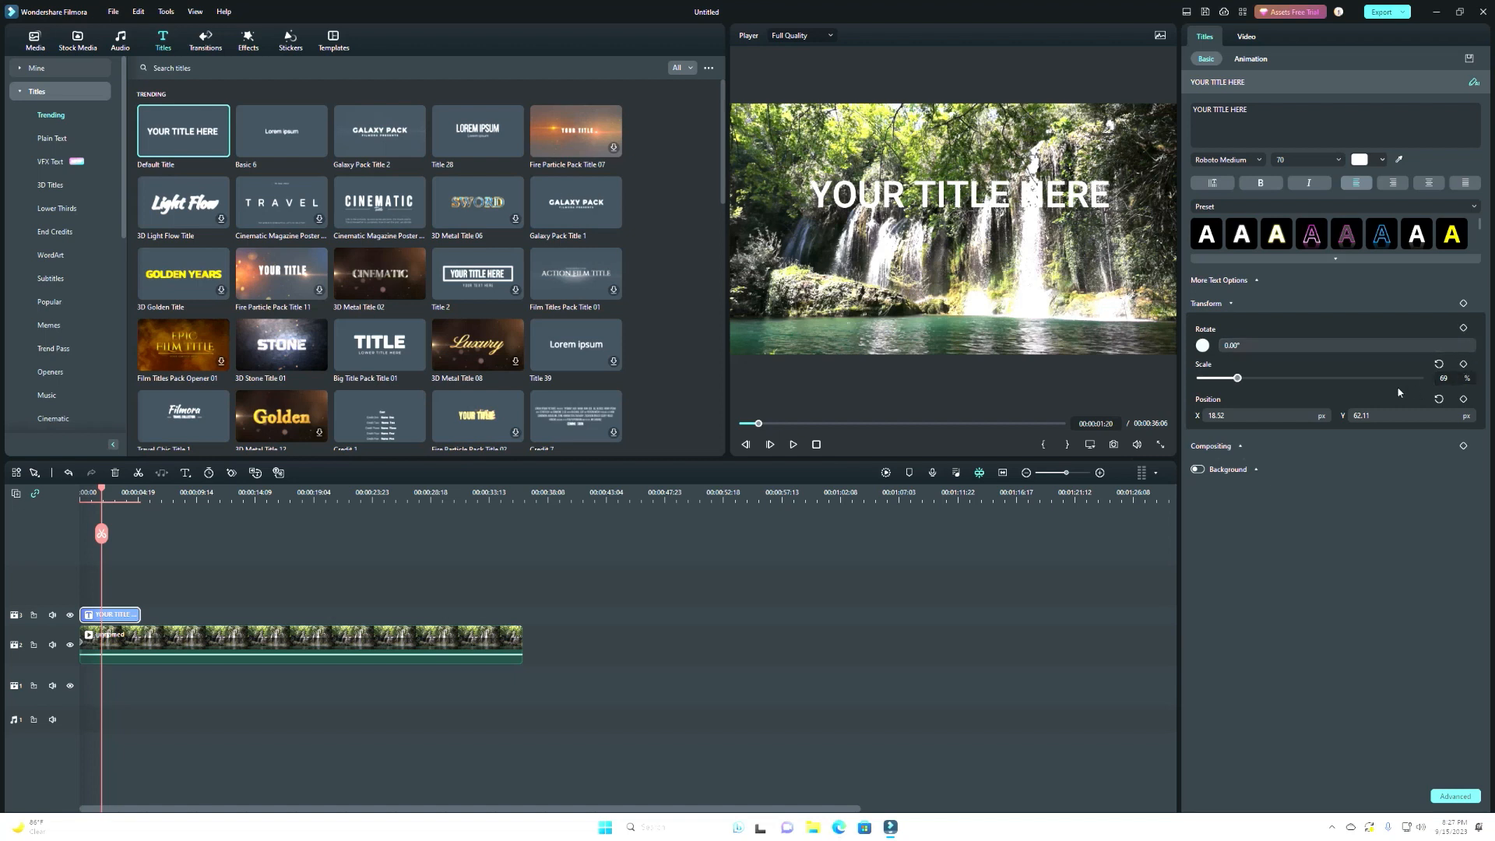
mouse_move(1237, 378)
mouse_down()
mouse_move(1270, 379)
mouse_move(1244, 378)
mouse_up()
click(1464, 365)
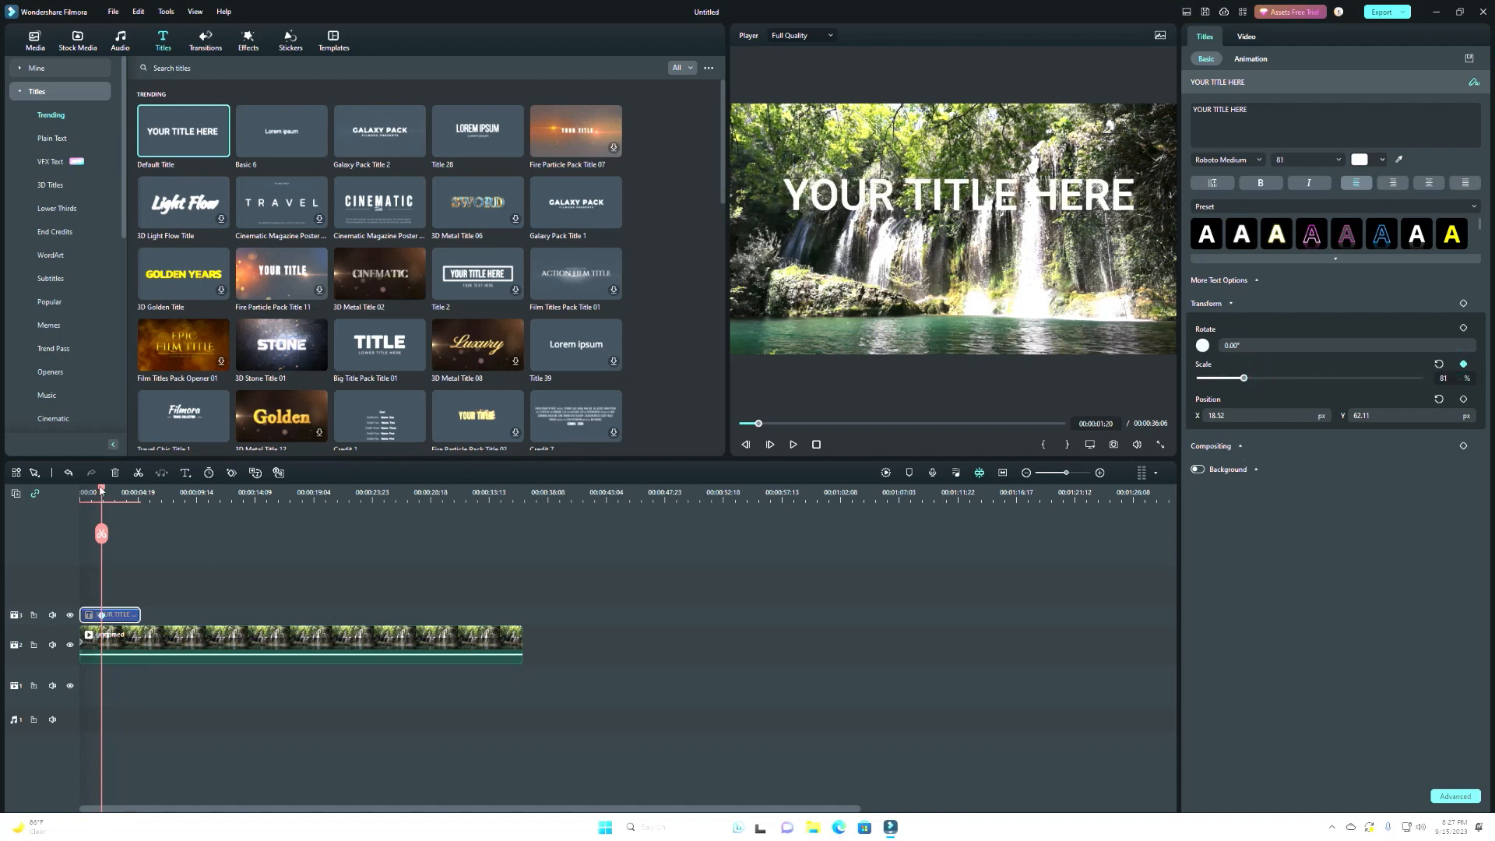
drag(101, 490, 119, 491)
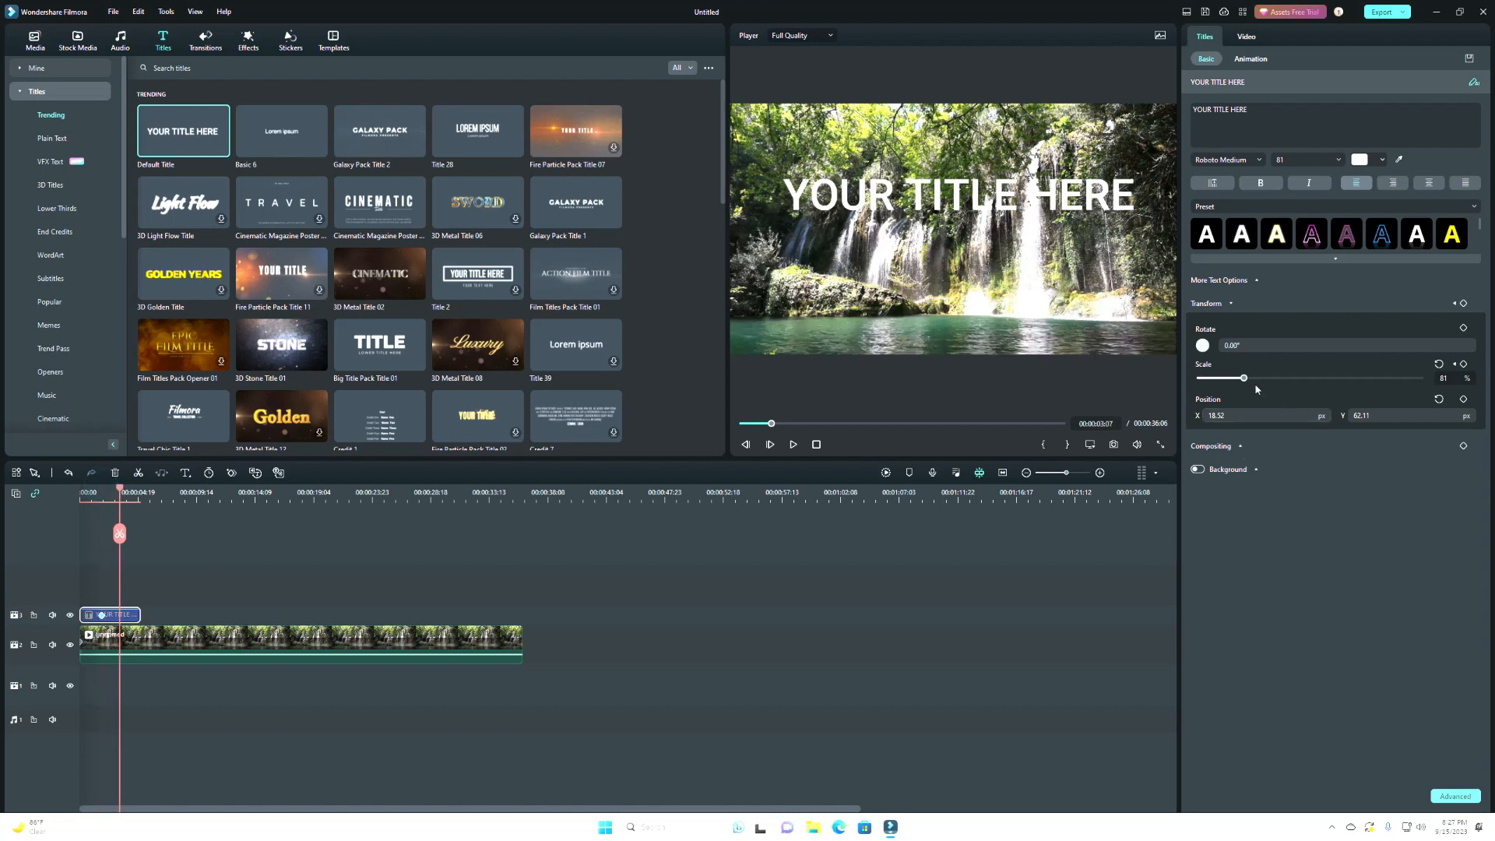
drag(1254, 383, 1386, 381)
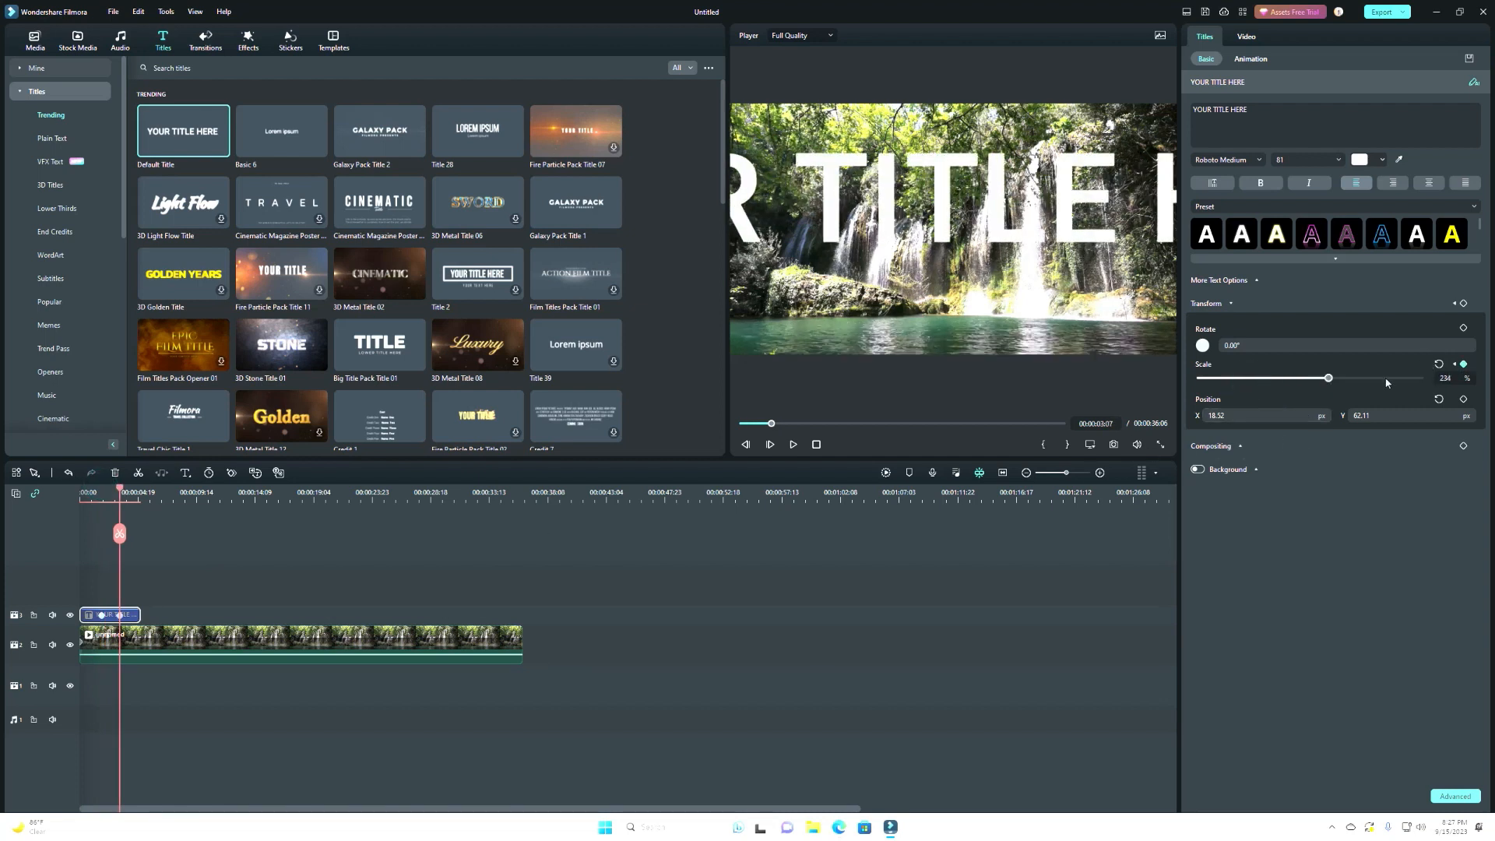
Step: Add a third scale keyframe to the title at 00:00:04:12 with a value of 400%
mouse_move(119, 491)
mouse_down()
mouse_move(161, 492)
mouse_move(134, 492)
mouse_up()
click(1464, 364)
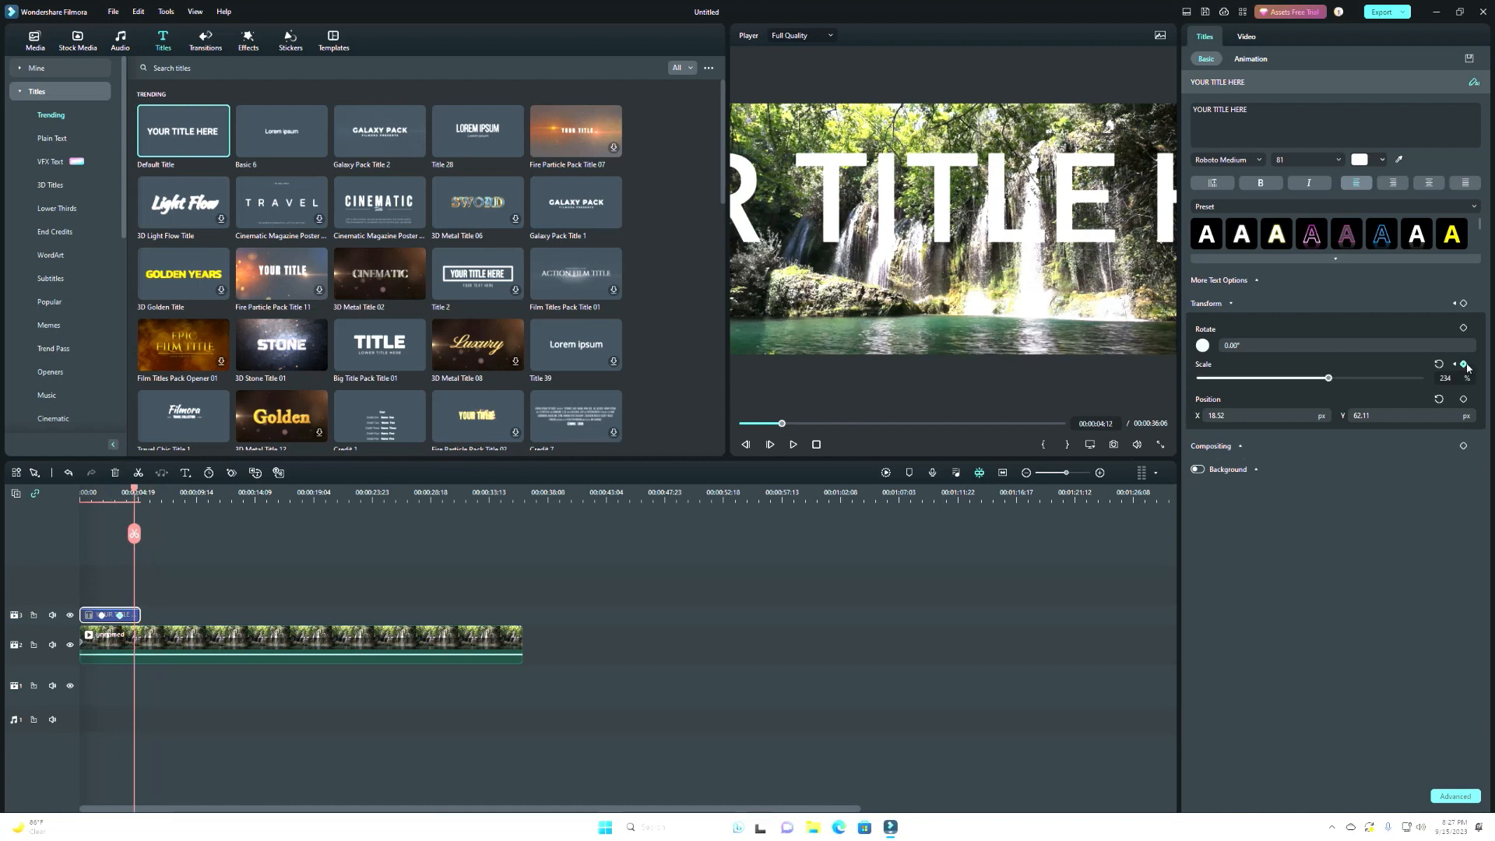
drag(1333, 378, 1447, 376)
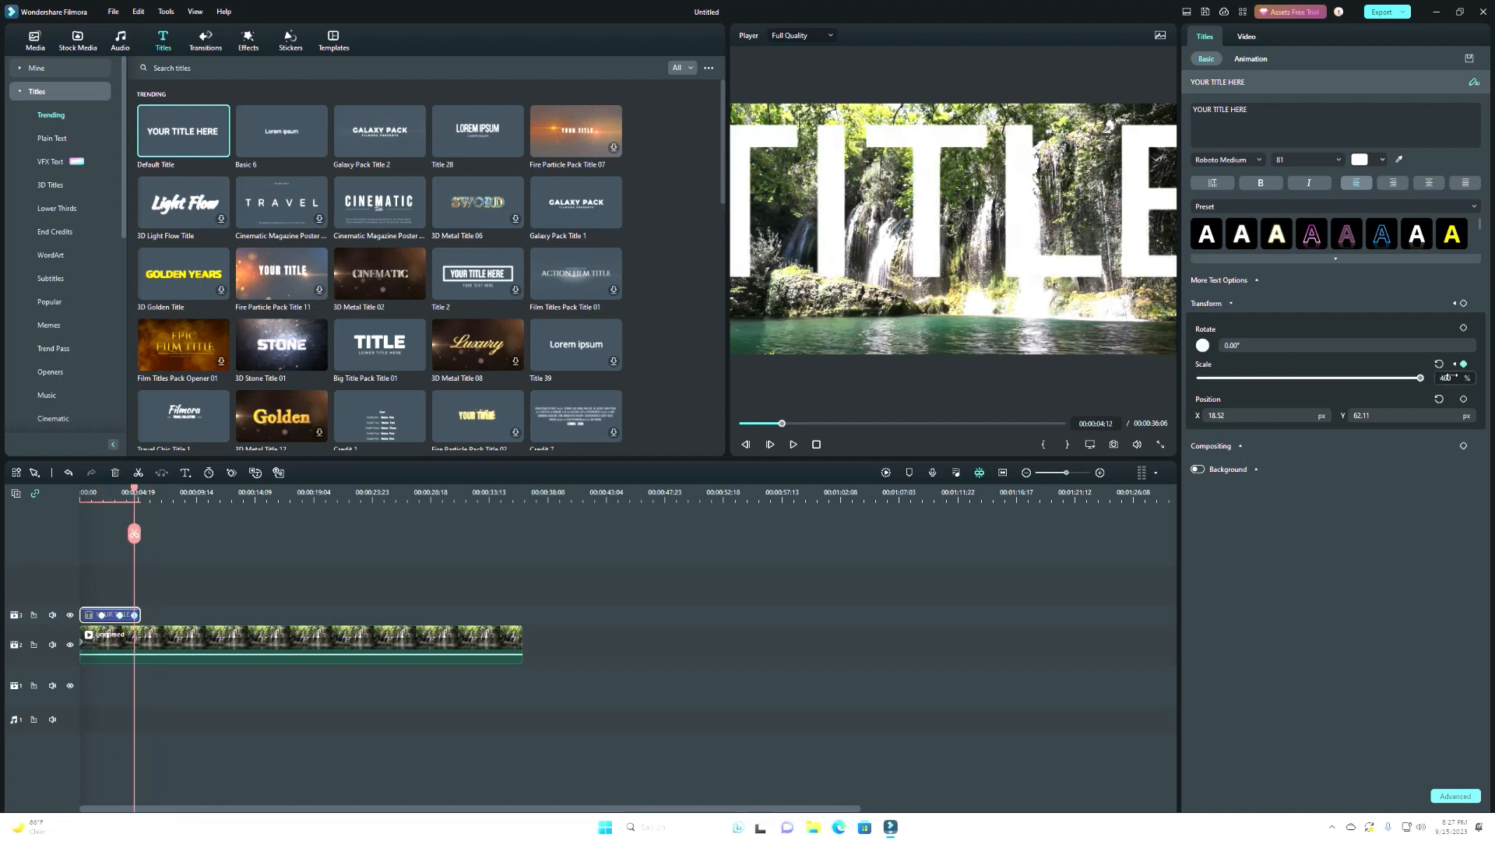
click(1453, 378)
key(BackSpace)
key(BackSpace)
text(400)
click(1374, 541)
Step: Play the timeline from the start to check the title's scale animation
drag(134, 489, 87, 493)
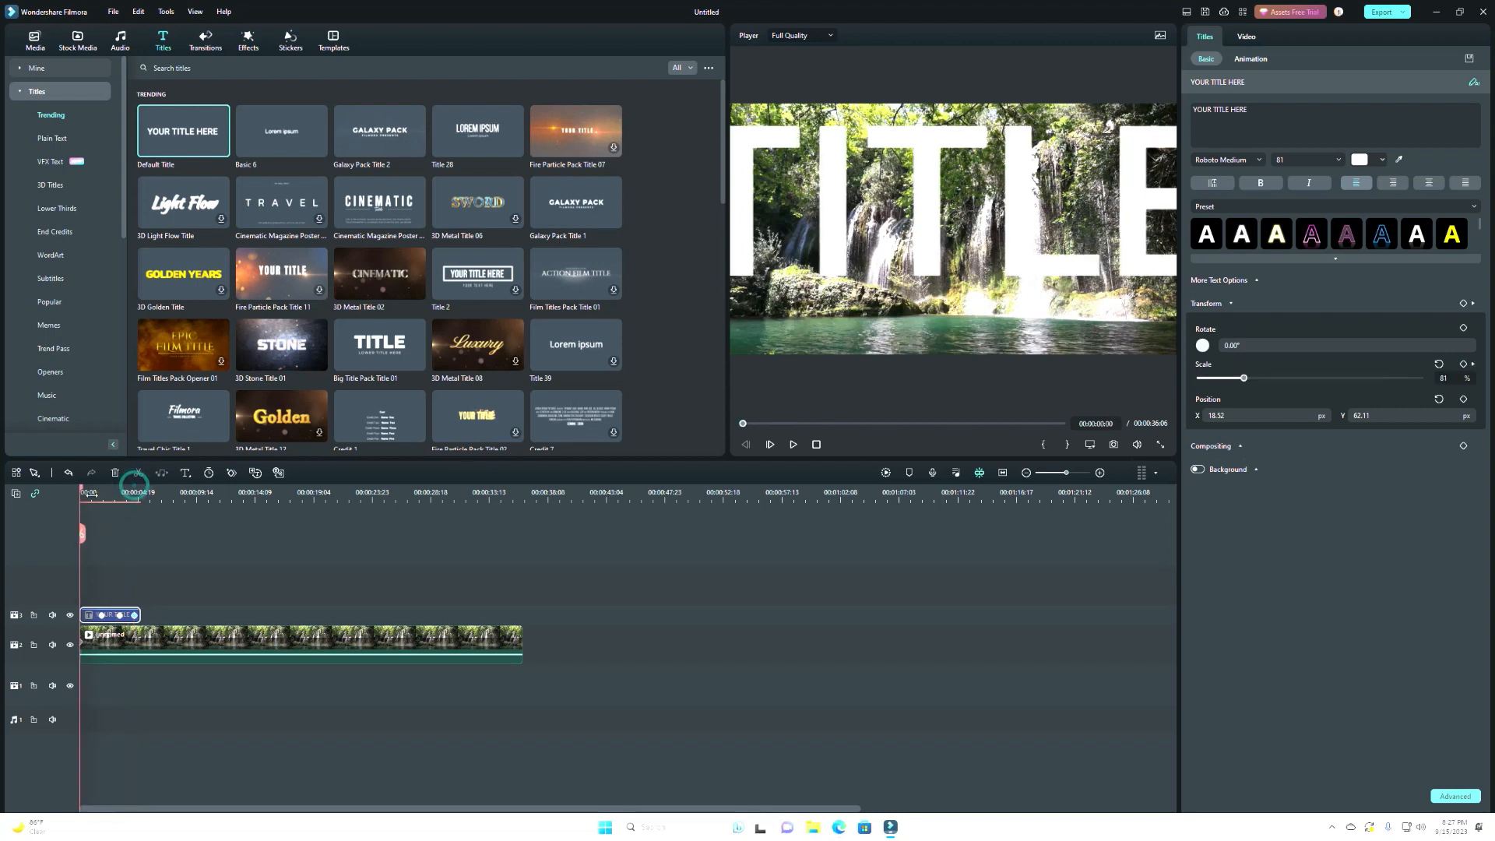
click(792, 445)
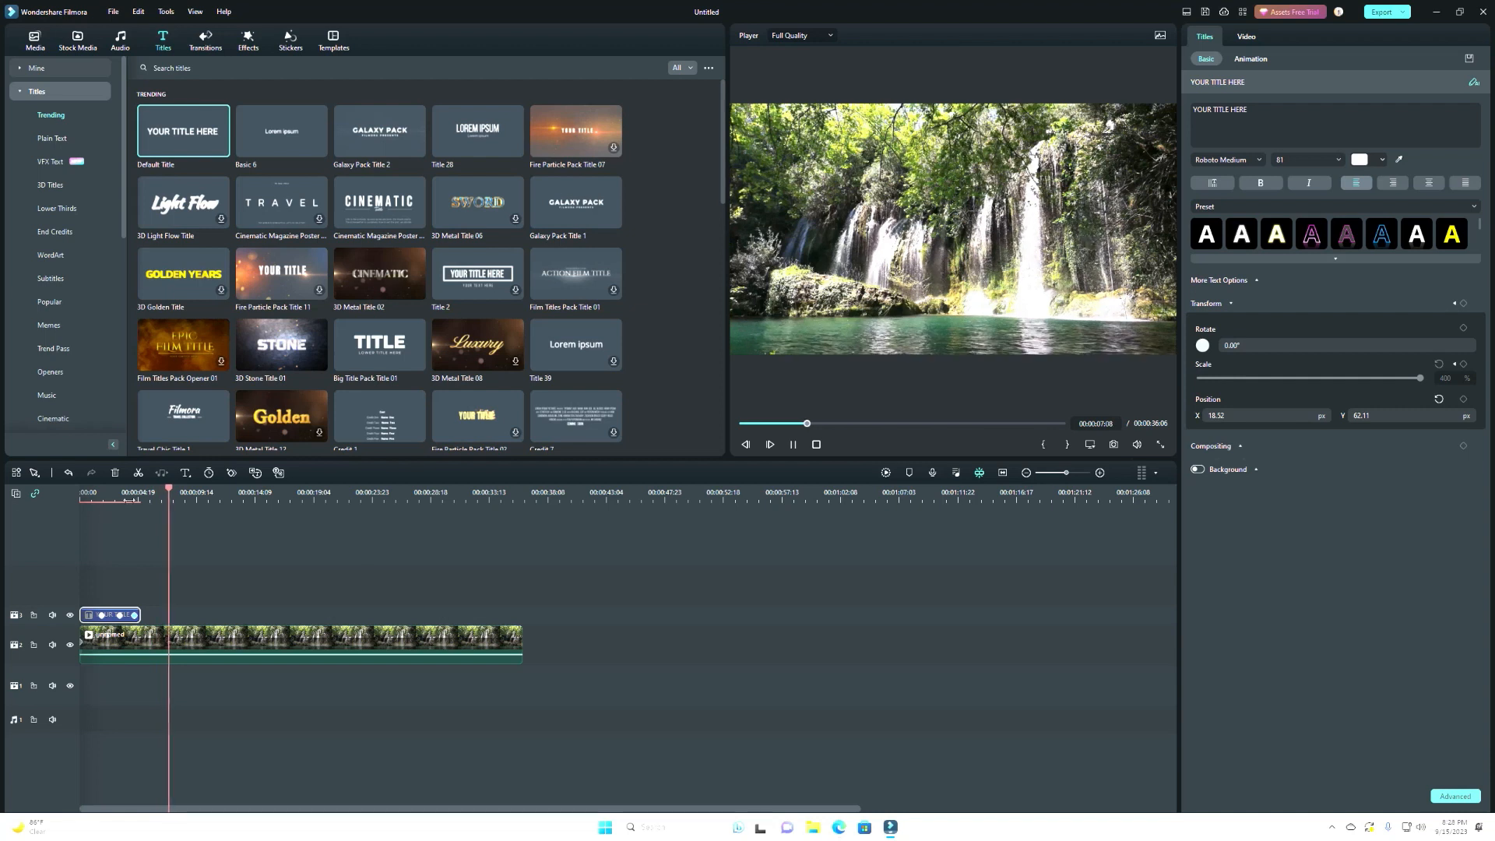
key(ctrl+/)
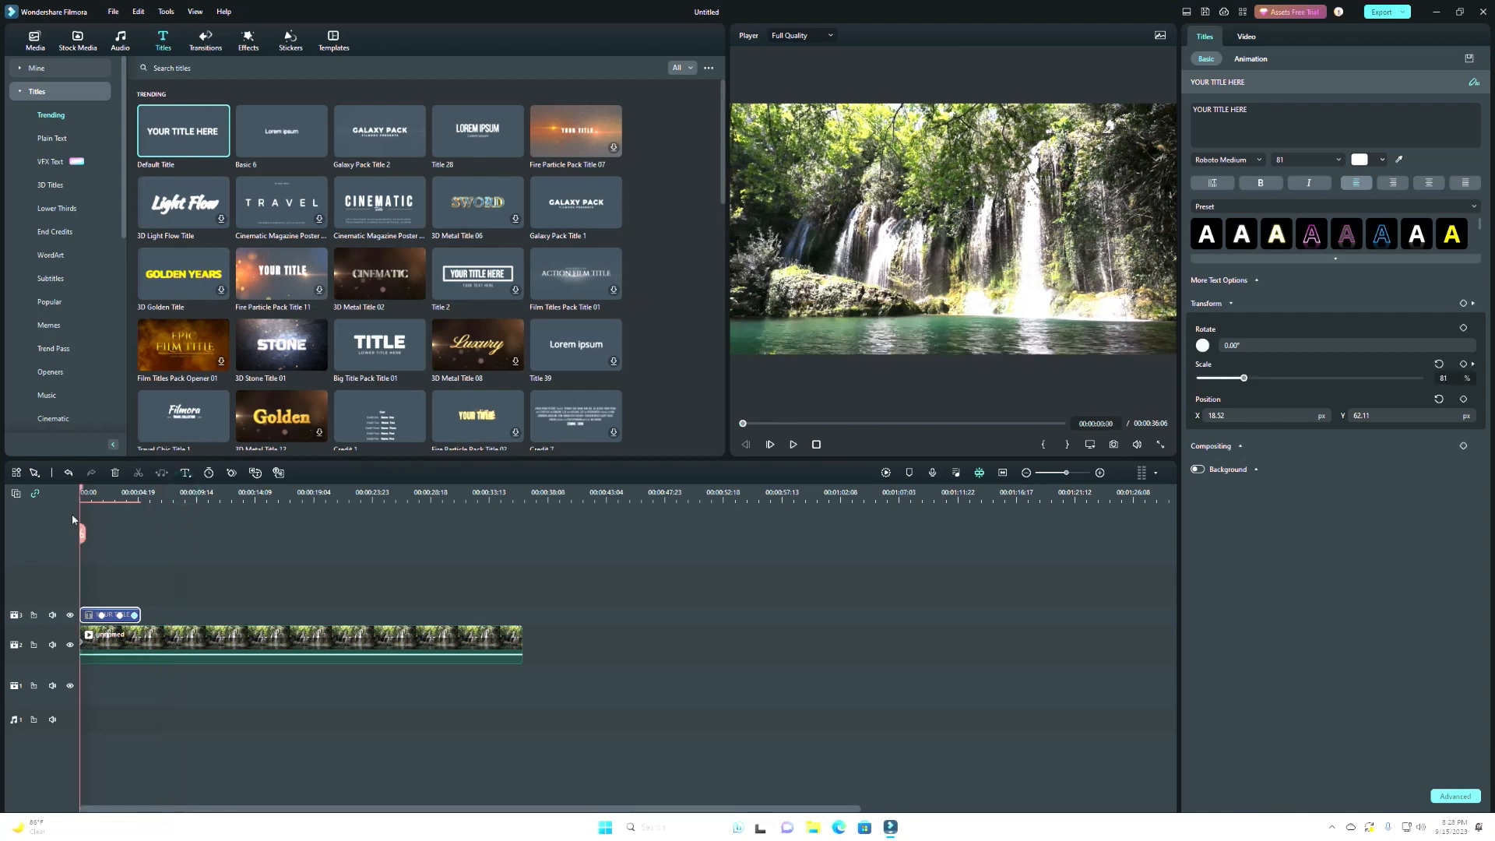
key(space)
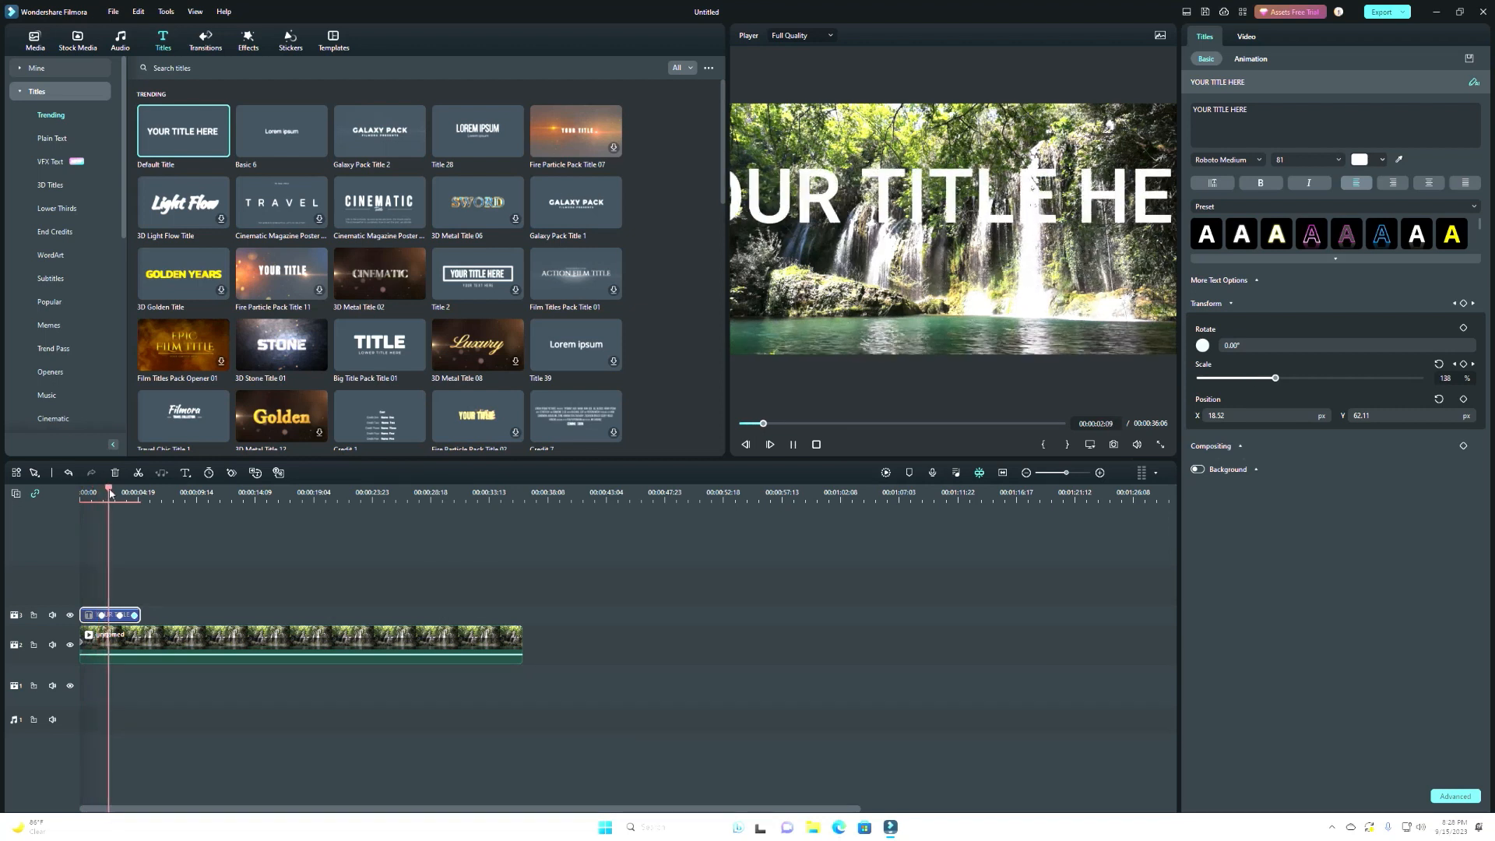
drag(109, 488, 71, 498)
key(space)
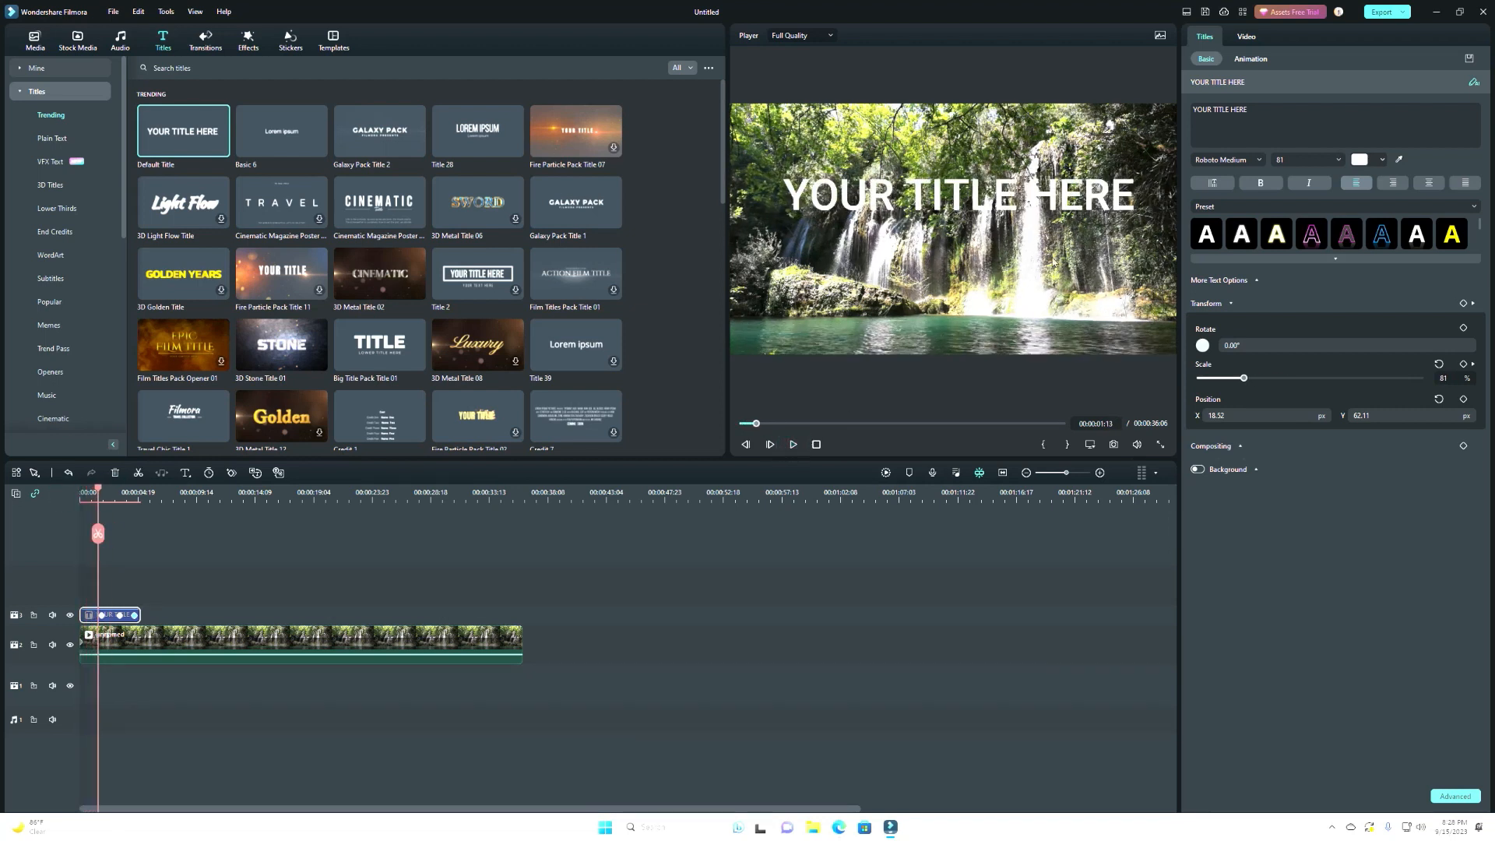
Step: Try the Orange and Fire loop animations on the title, settle on the FireNoise one, and preview it
click(1251, 58)
scroll(1381, 325, down, 5)
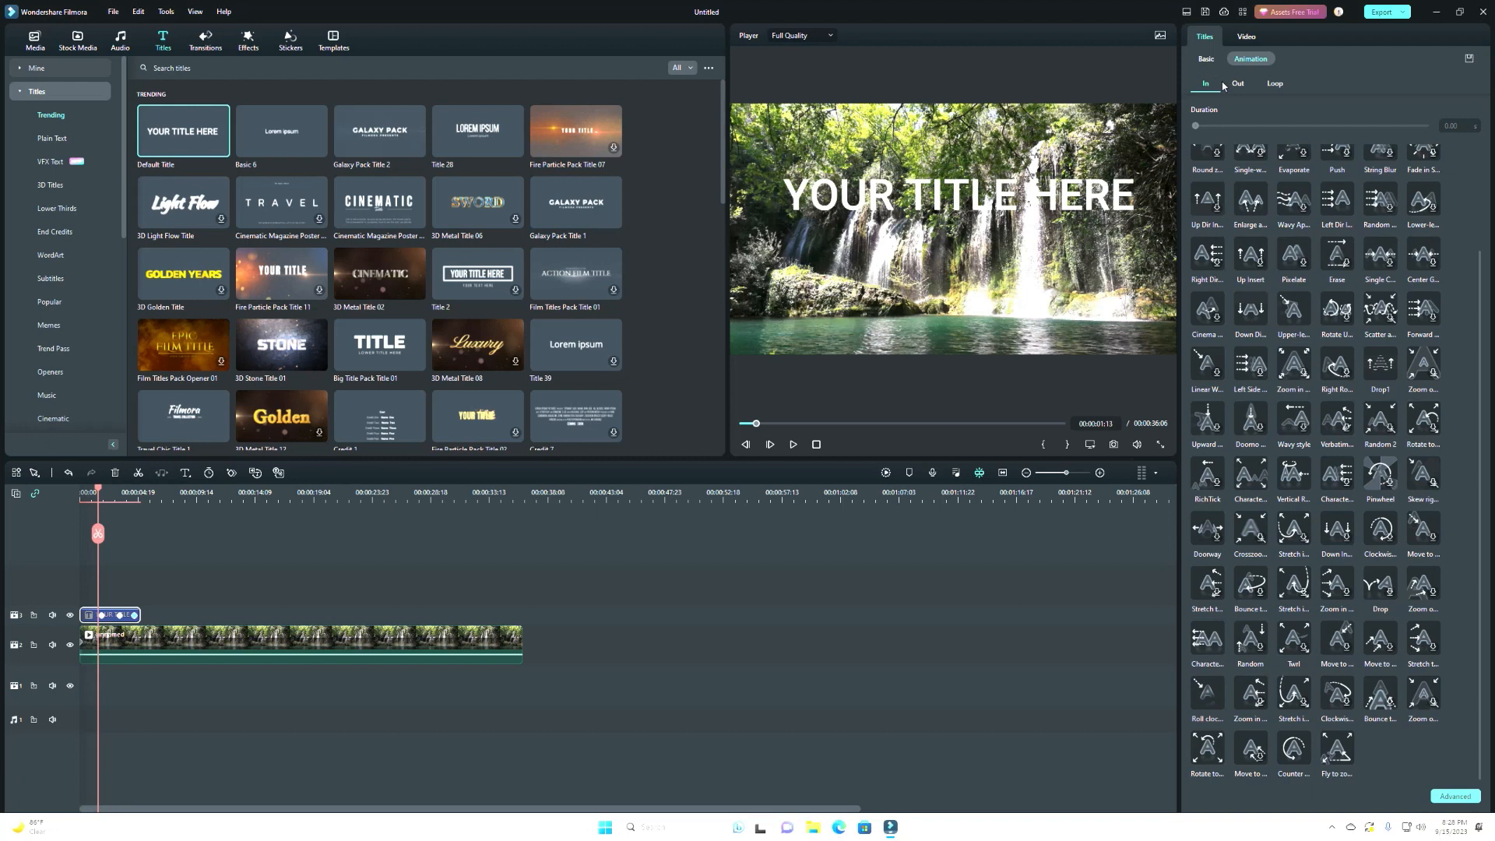
click(1277, 85)
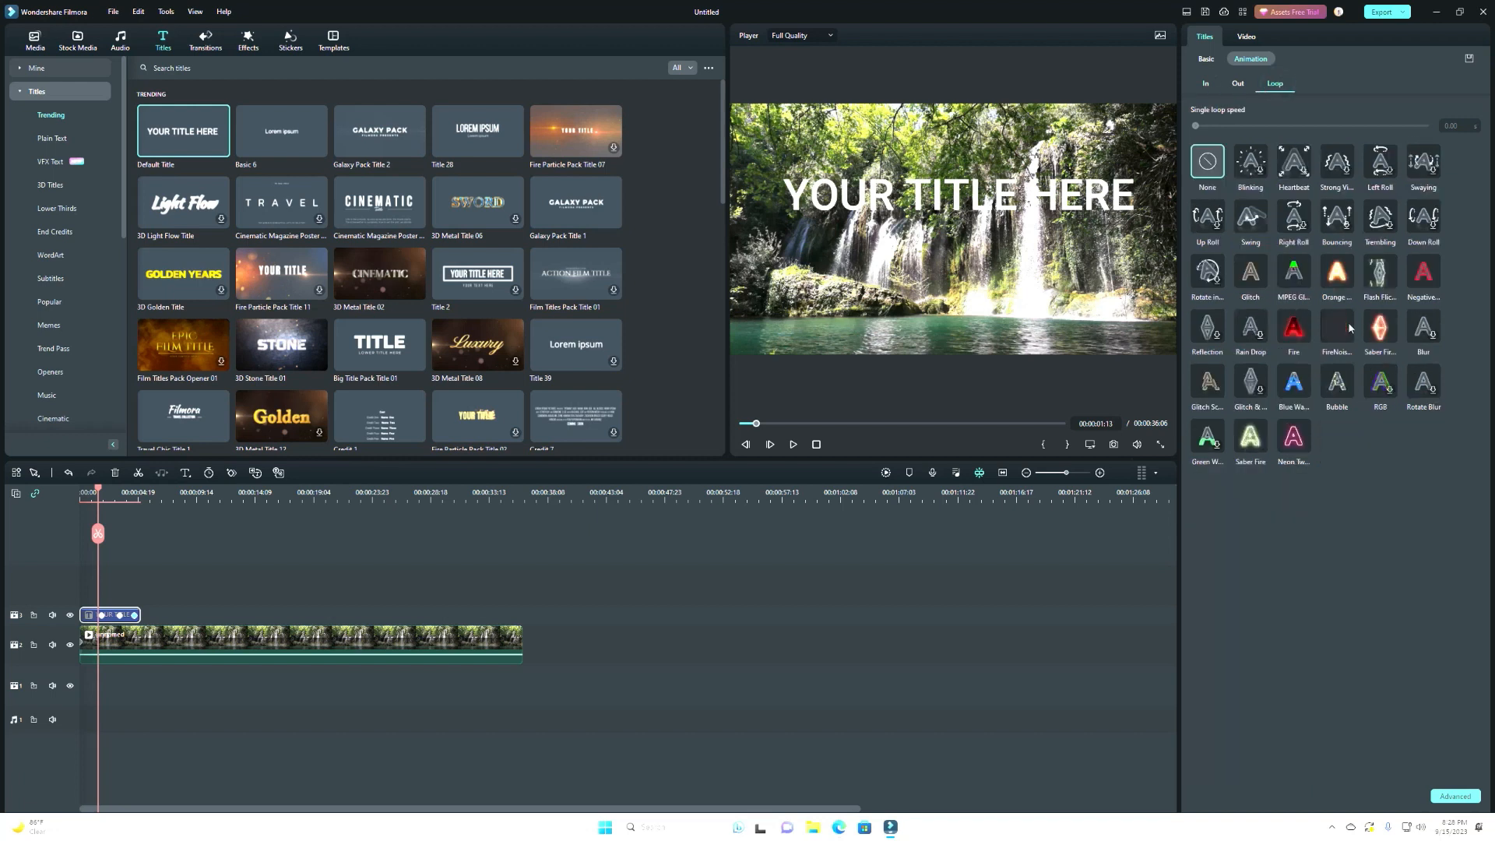
click(1336, 273)
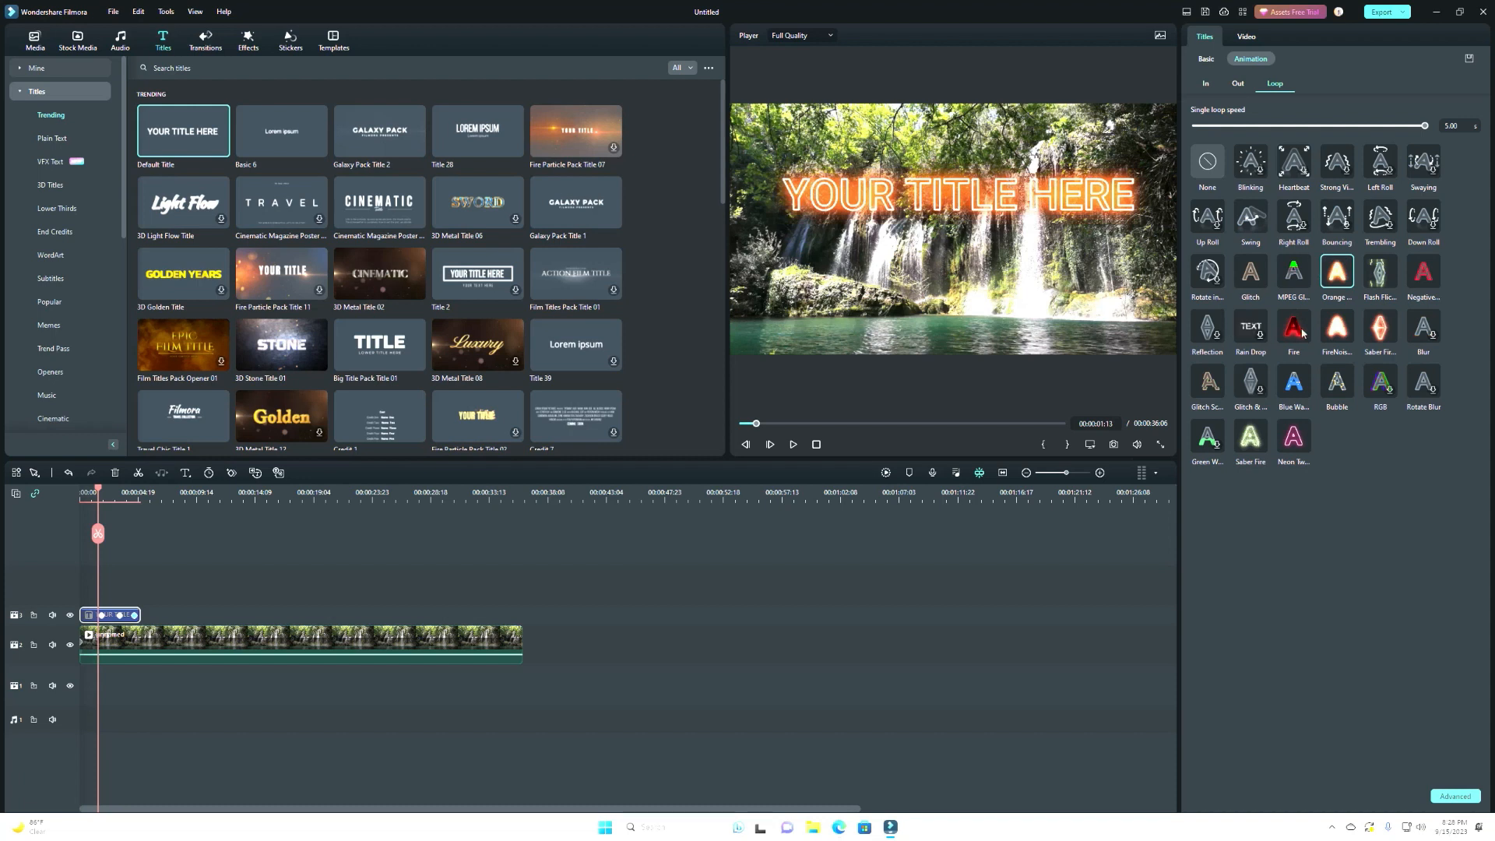
click(1305, 335)
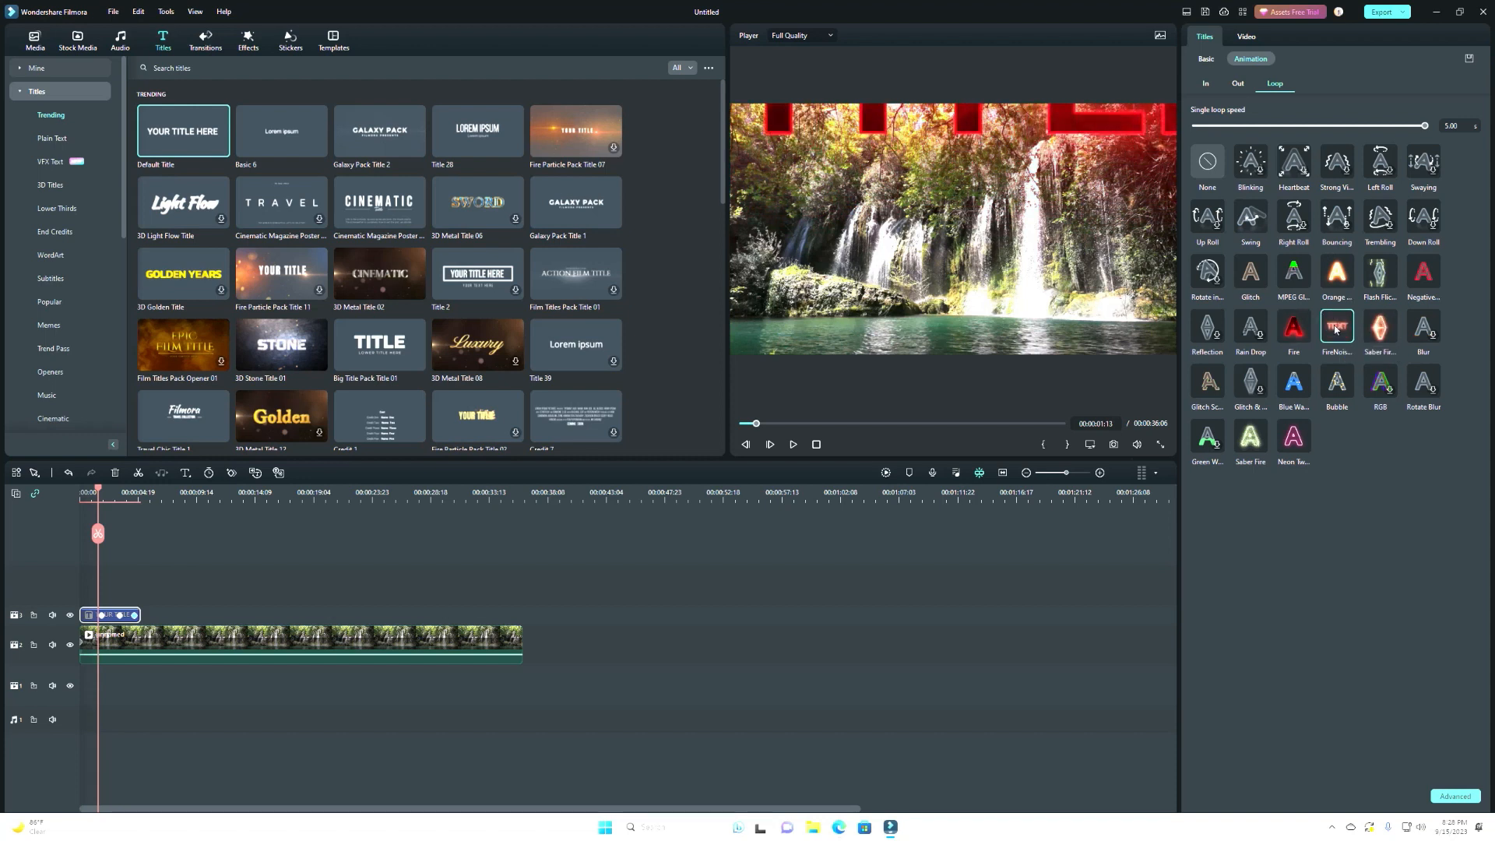
click(1337, 330)
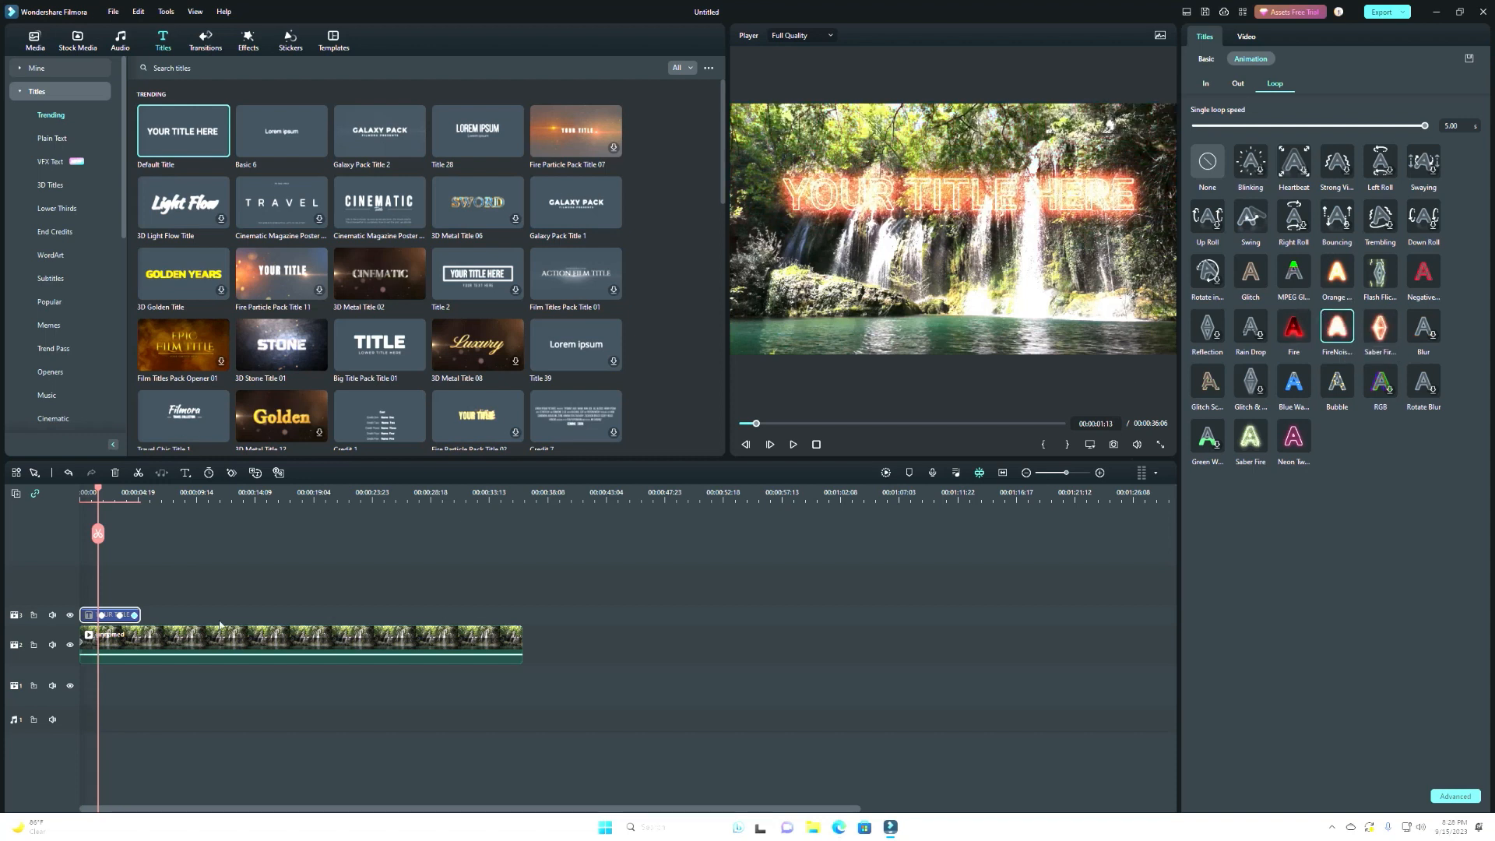
click(793, 445)
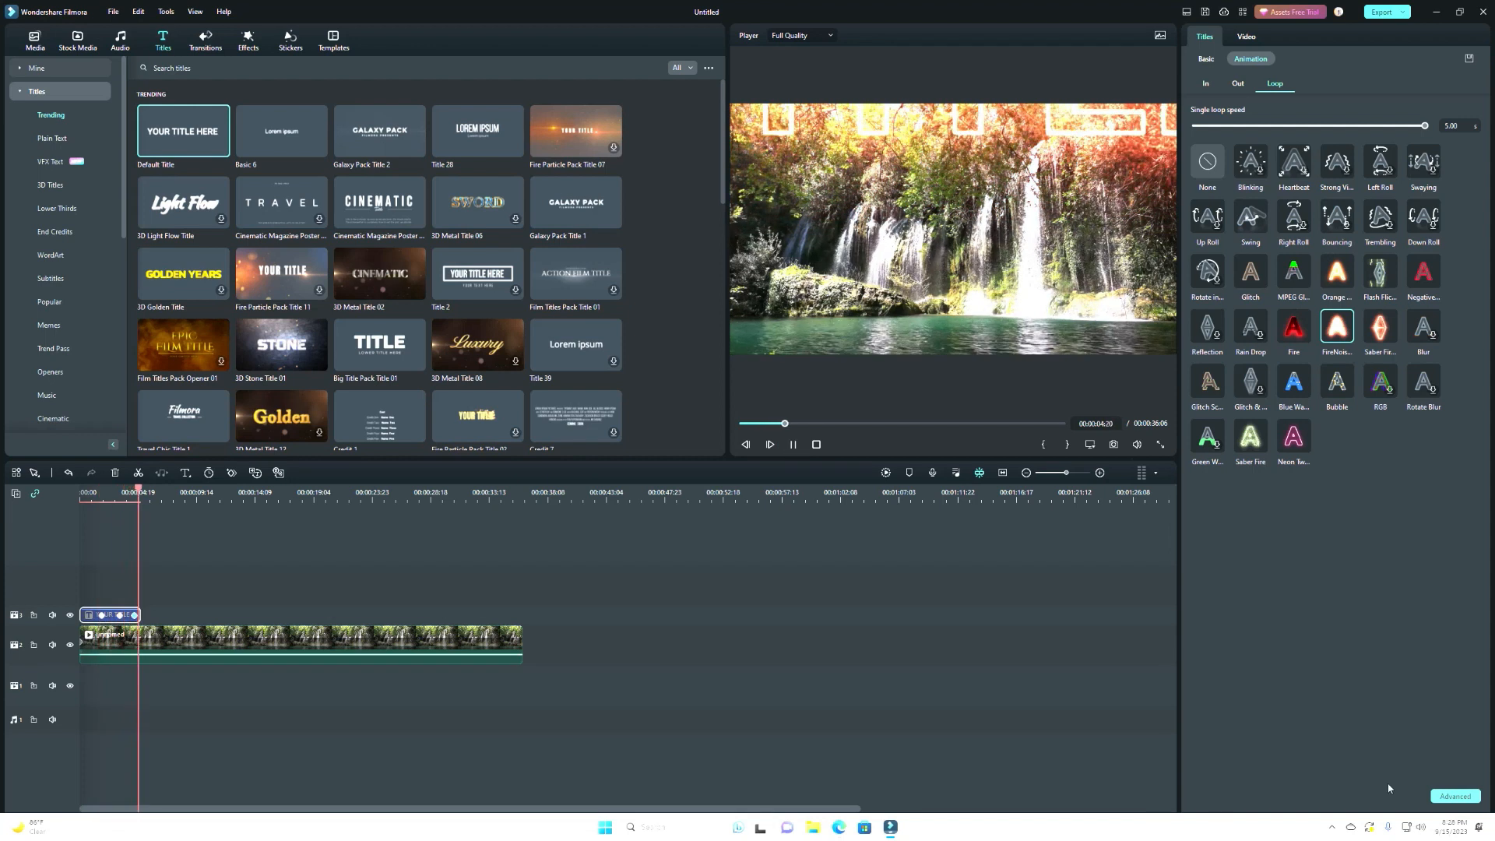
Step: Try the Counter-clockwise In animation on the title through advanced text editing and preview it from the start
click(1447, 796)
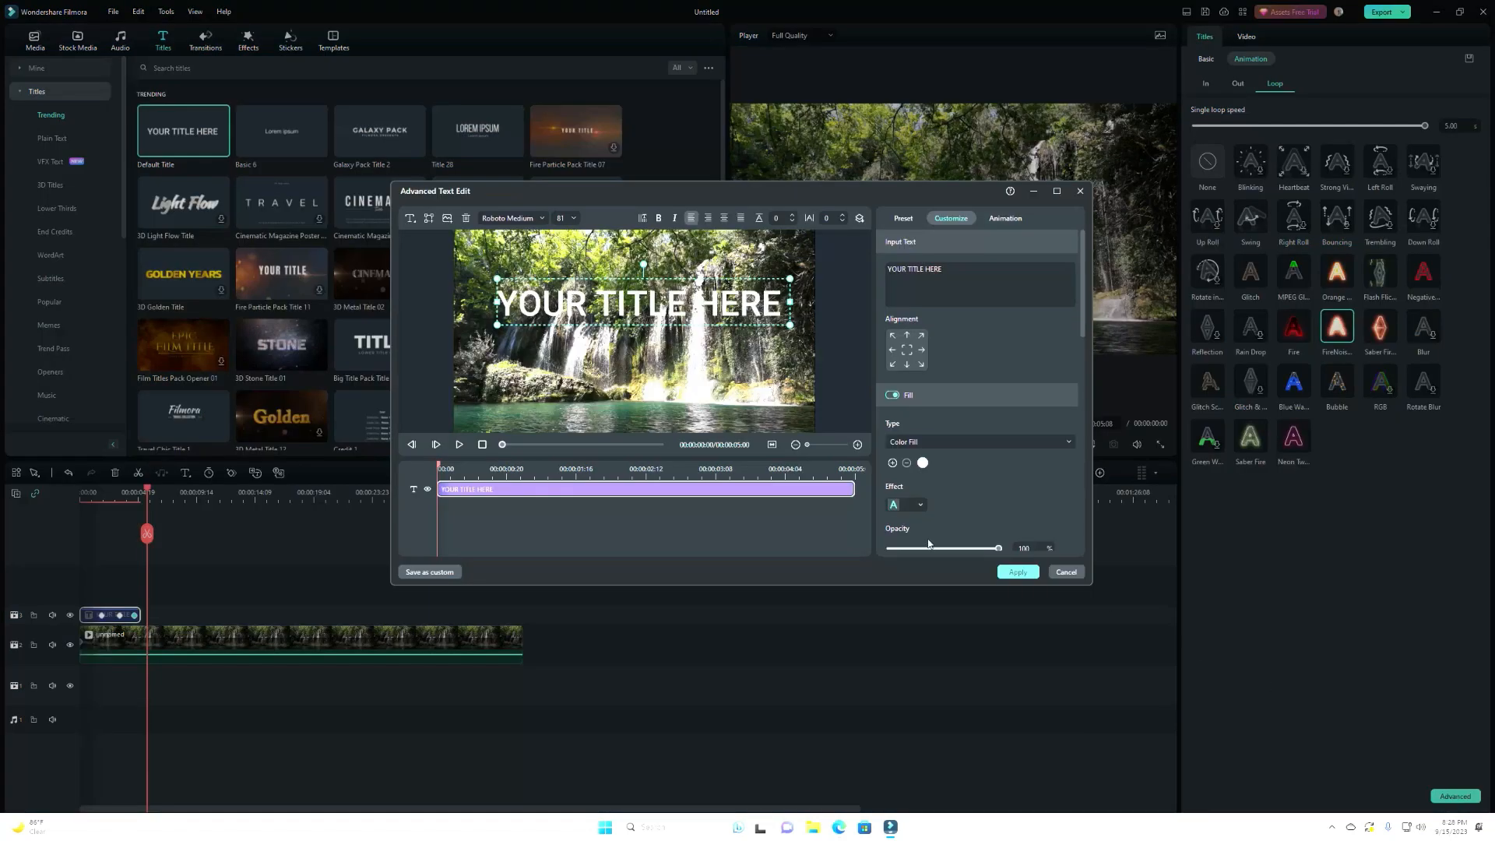
click(1005, 219)
scroll(903, 483, down, 2)
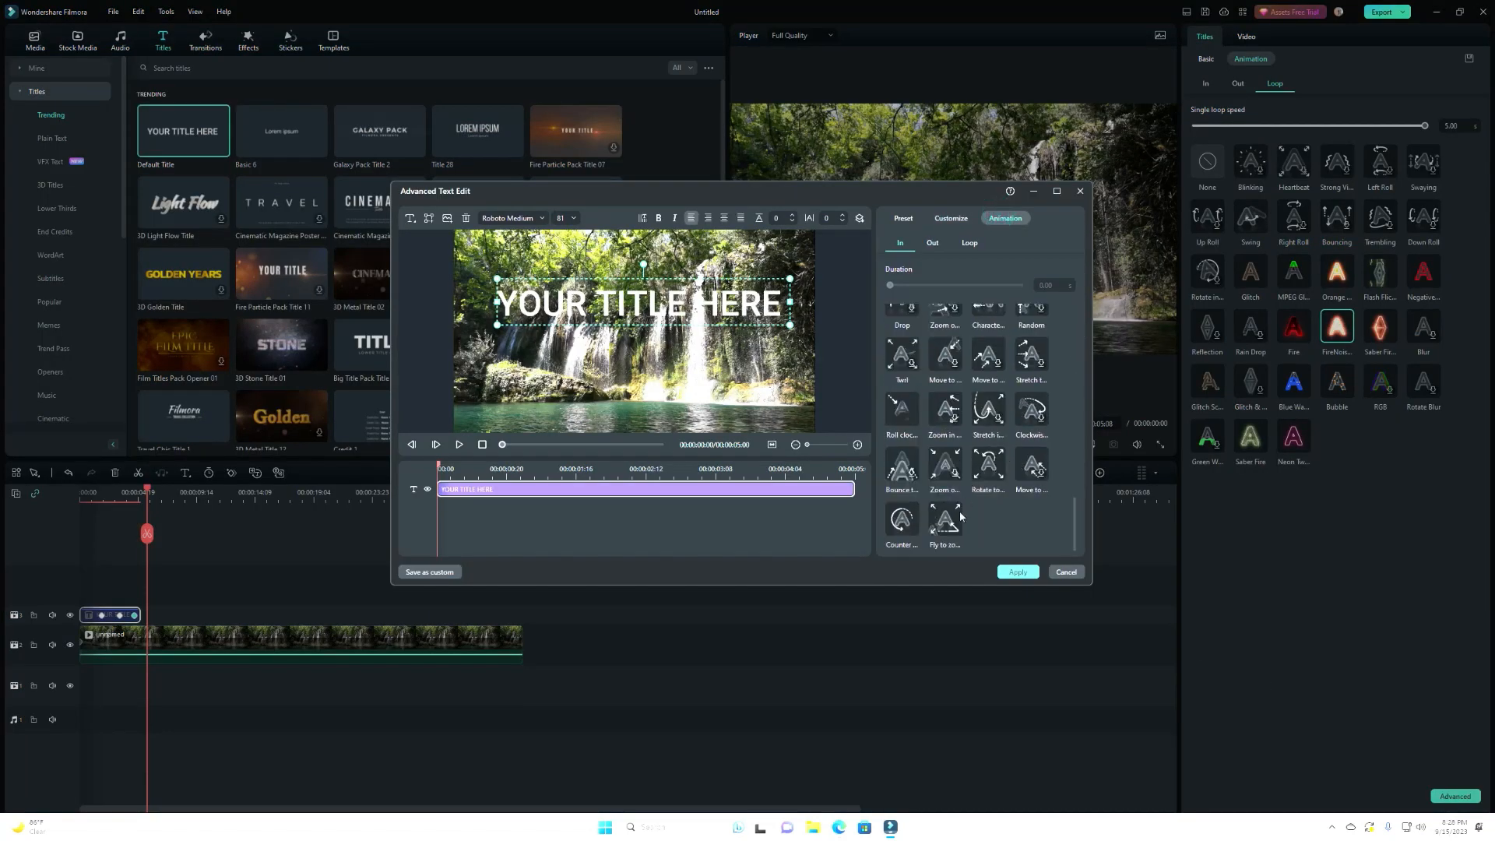
click(901, 520)
click(1015, 572)
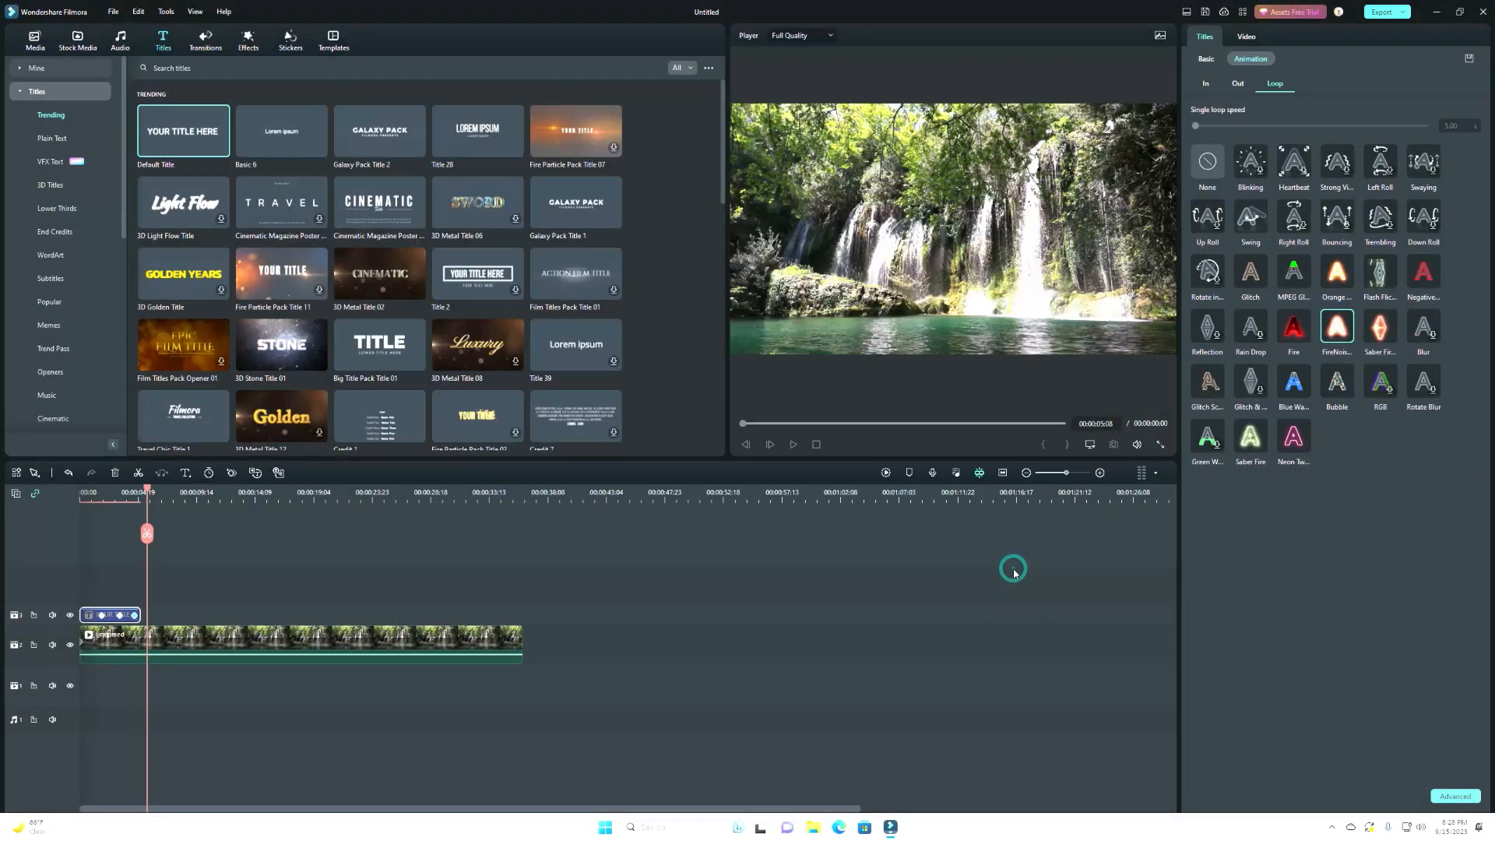
drag(145, 489, 81, 492)
click(794, 445)
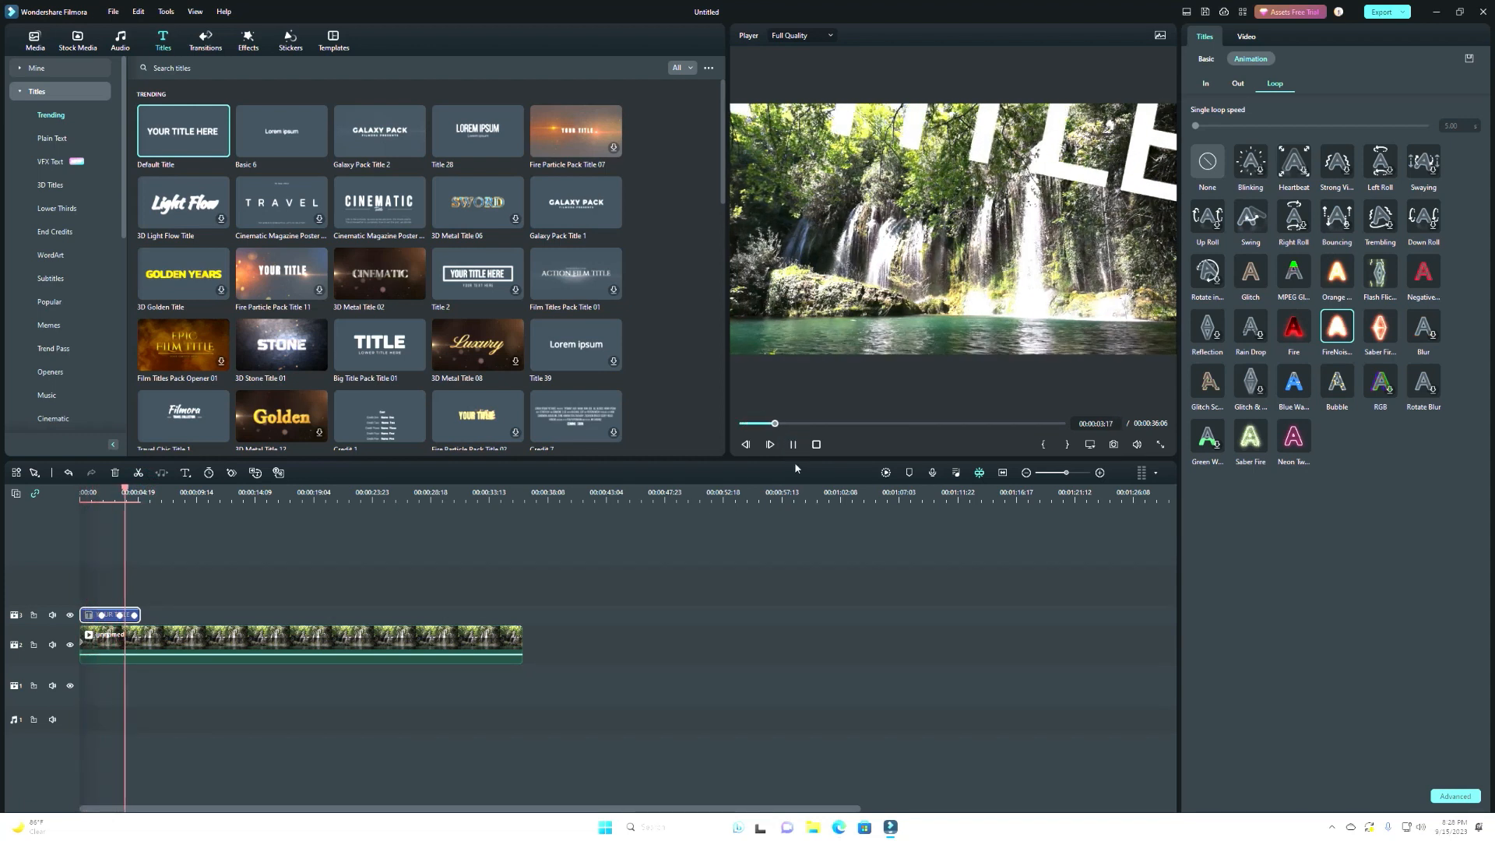
click(795, 444)
Step: Remove the title's In animation through advanced text editing
click(1453, 796)
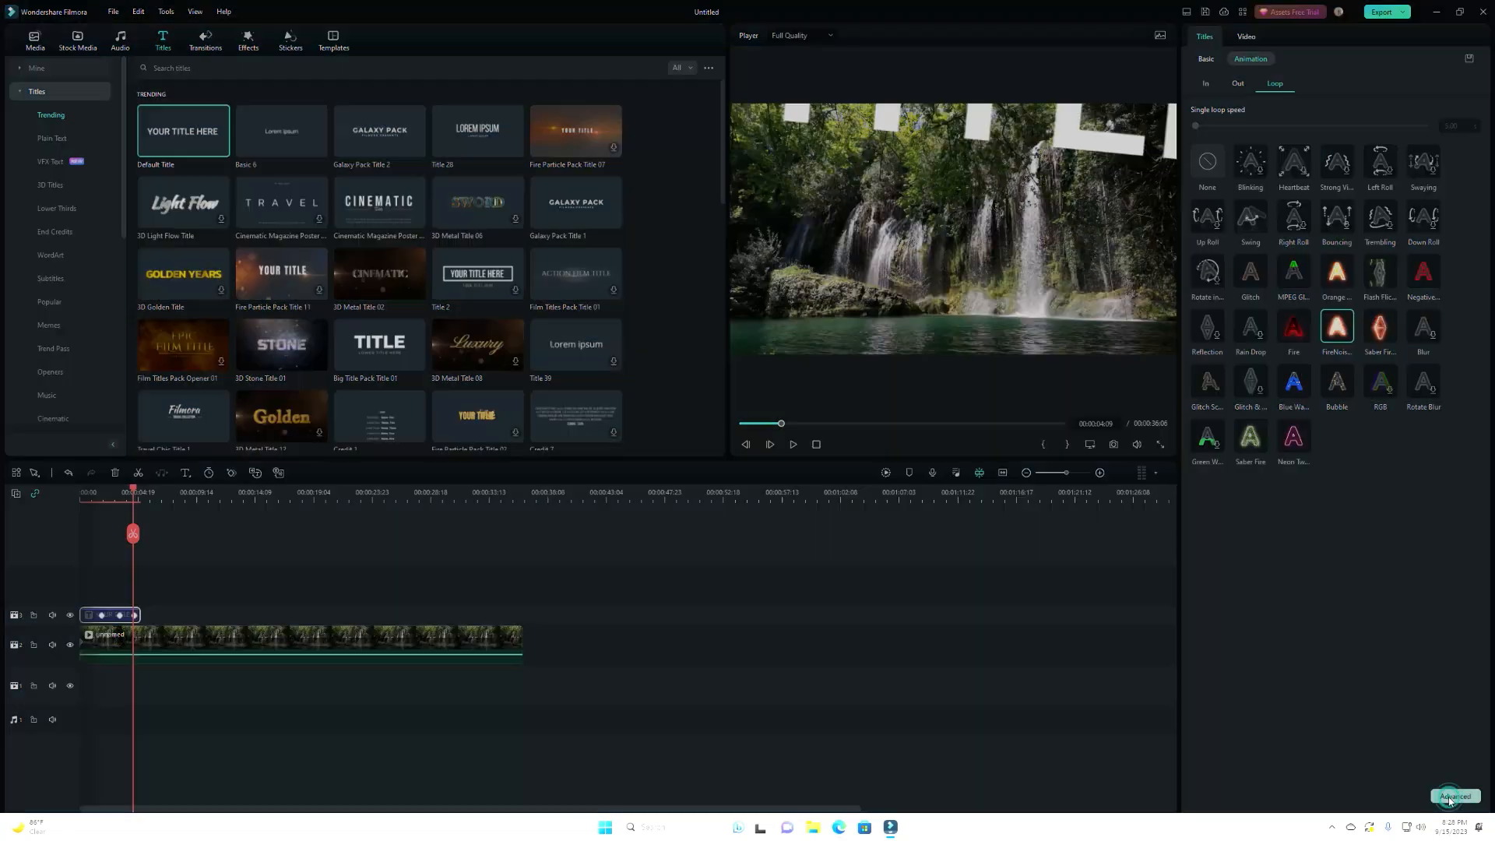
click(1005, 219)
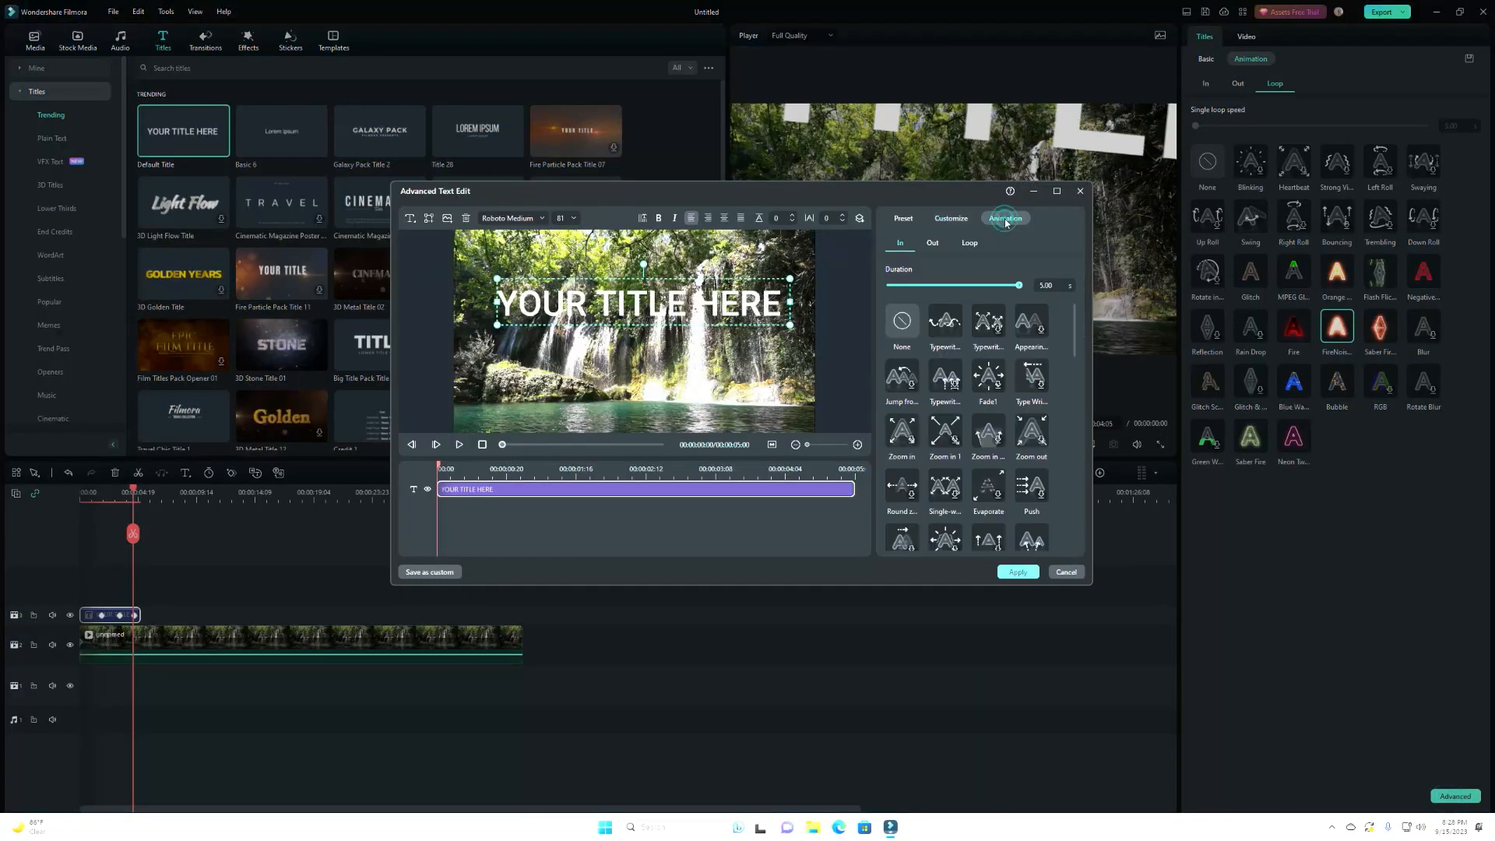
click(1020, 573)
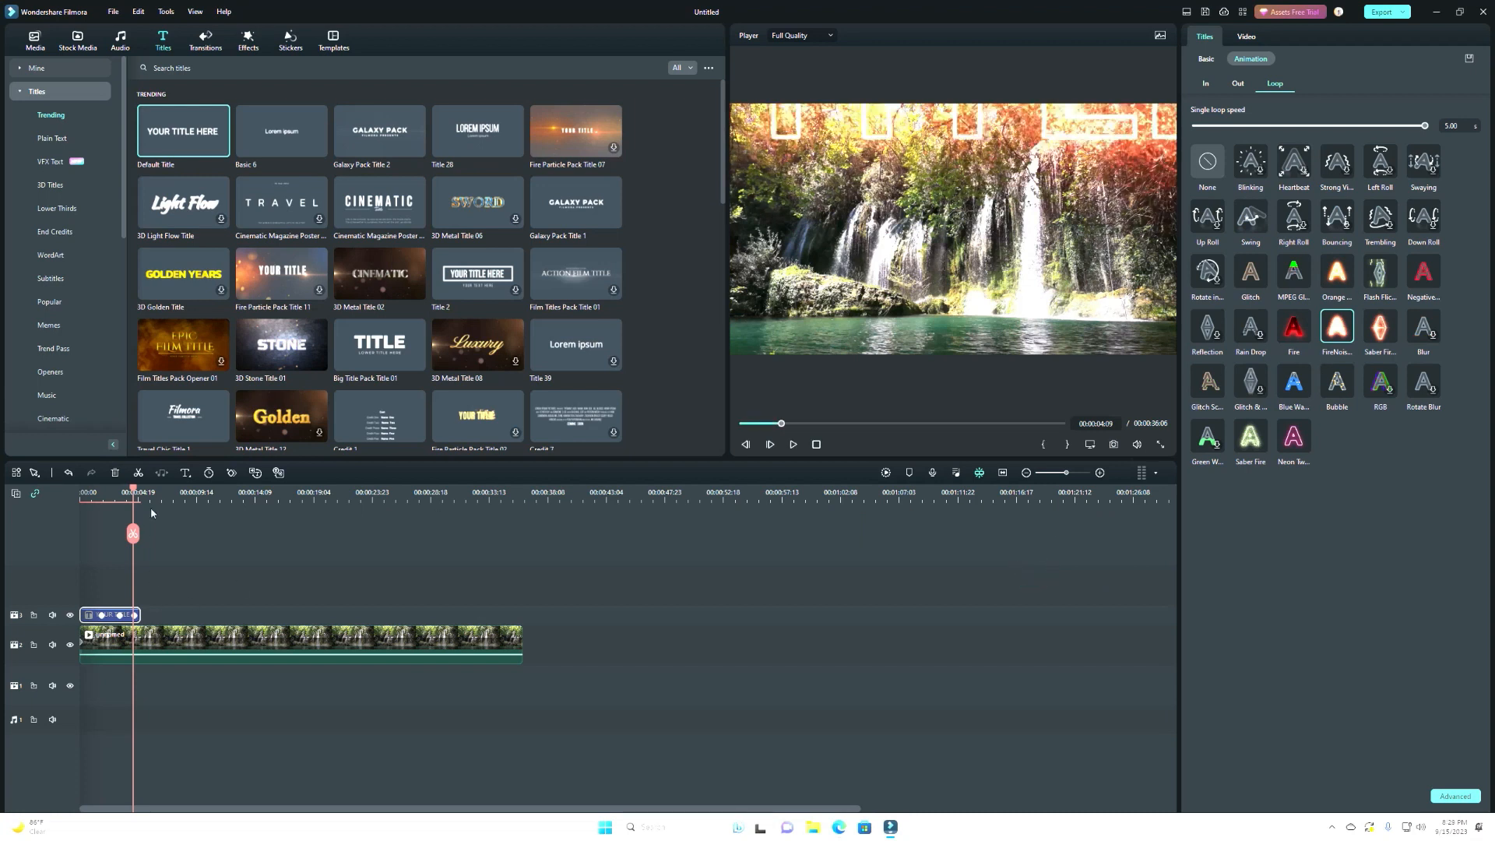